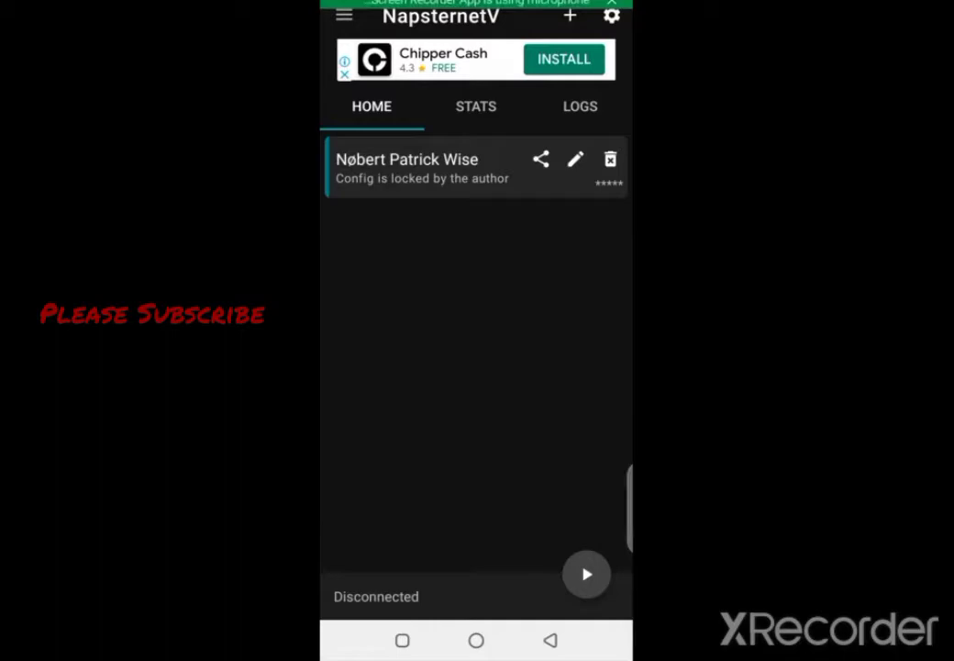
Step: Return to the globalssh.net results in Chrome and expand the site's Services menu
left_click(402, 640)
left_click_drag(386, 321, 605, 321)
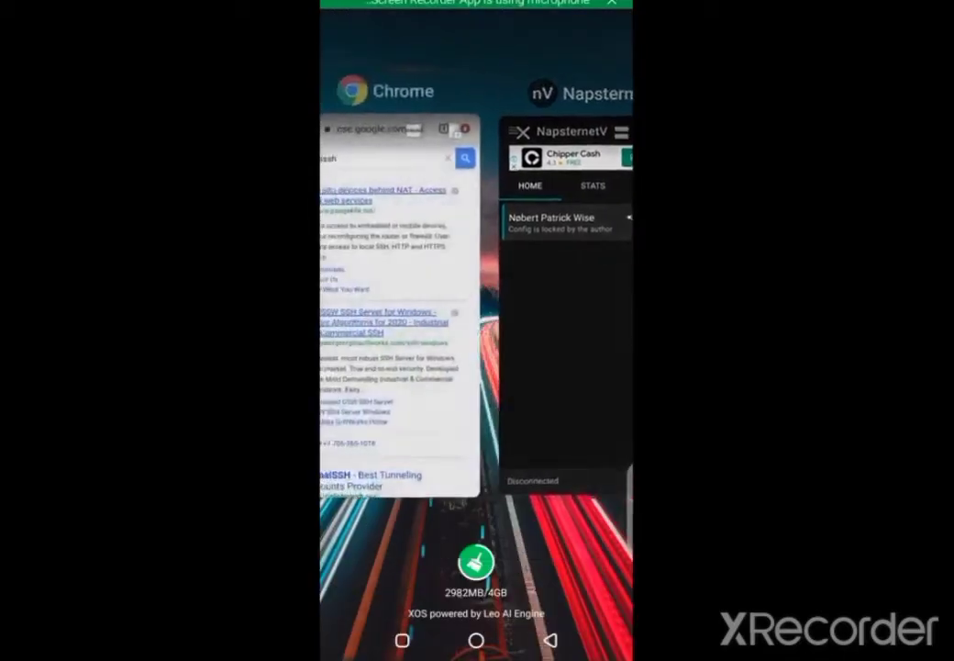
left_click(477, 302)
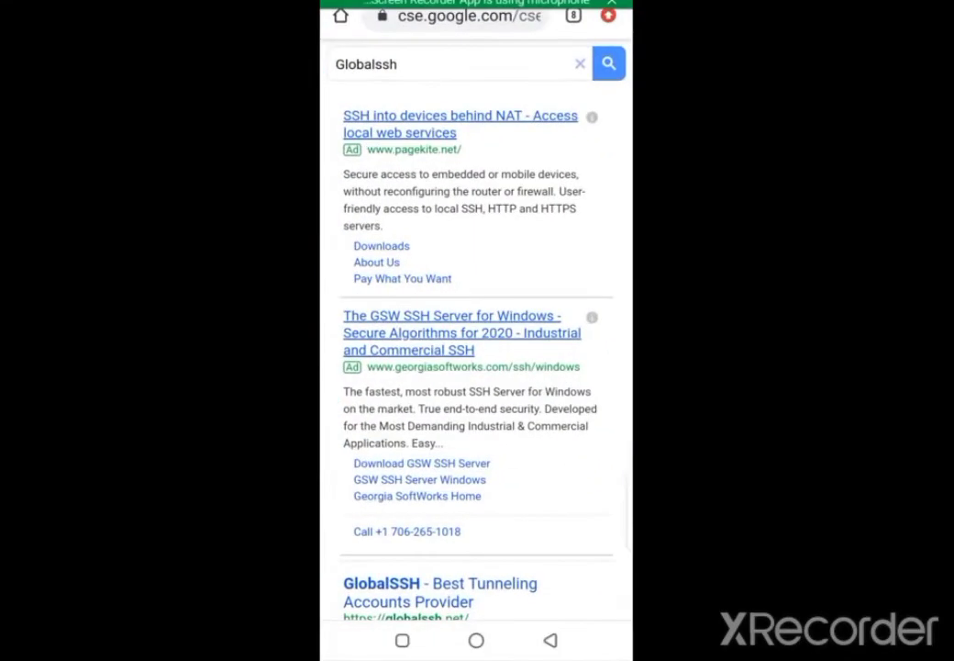
scroll(477, 367, "down", 5)
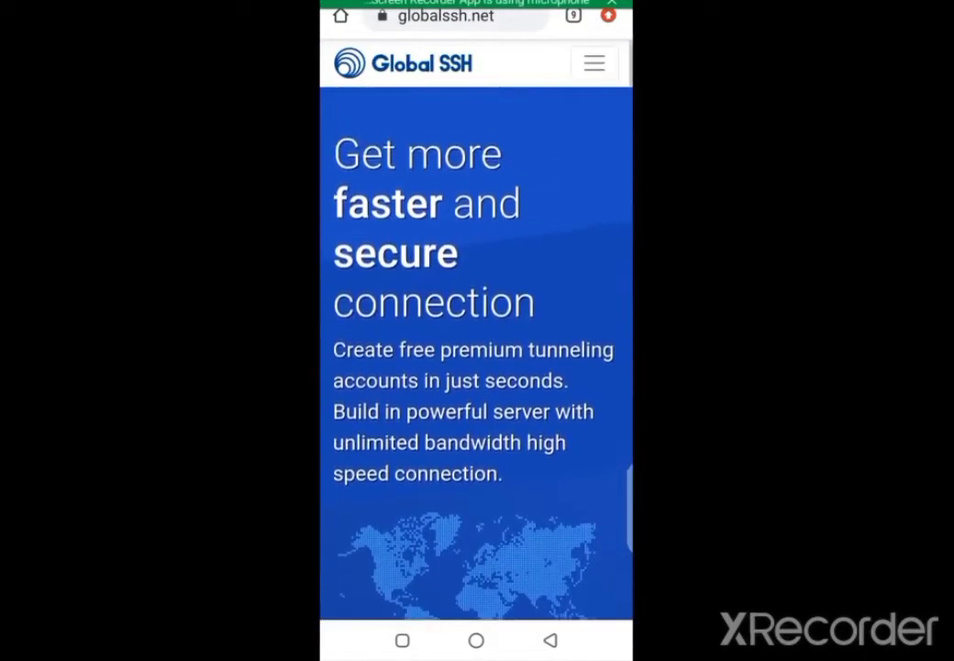
left_click(595, 62)
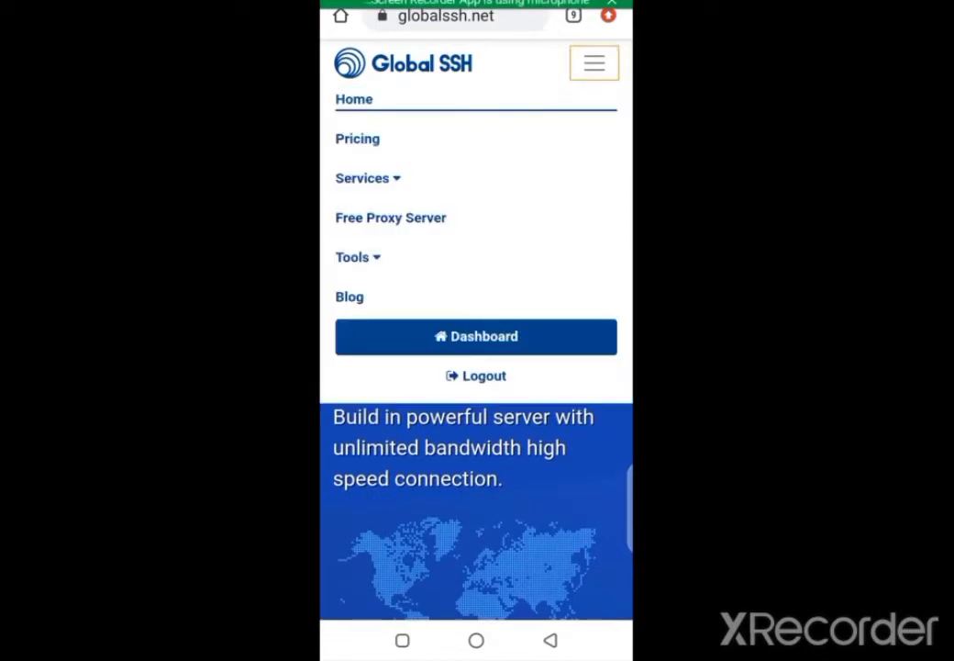
scroll(476, 367, "down", 1)
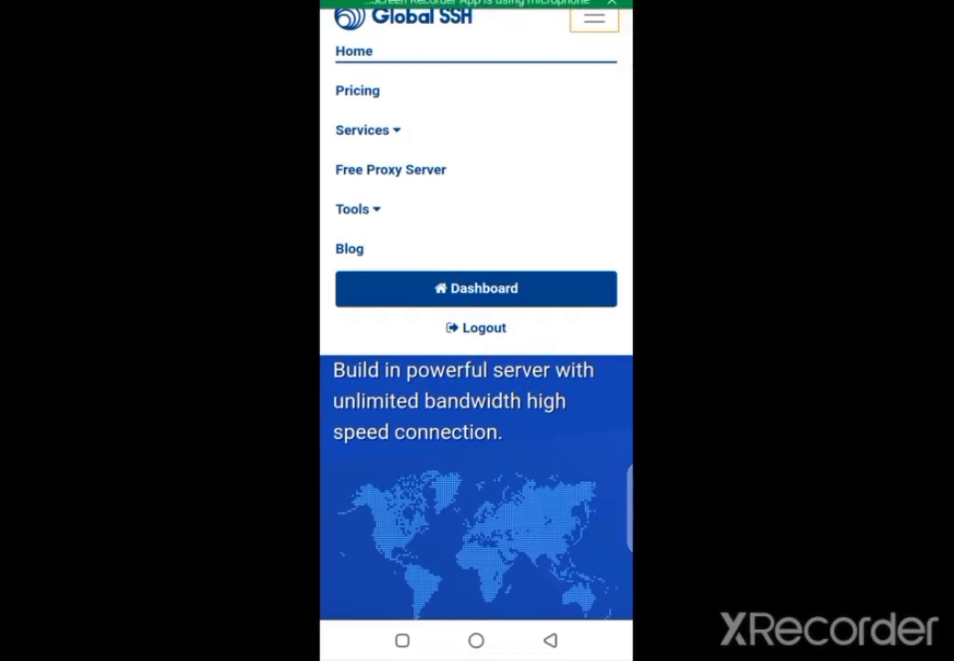
left_click(367, 130)
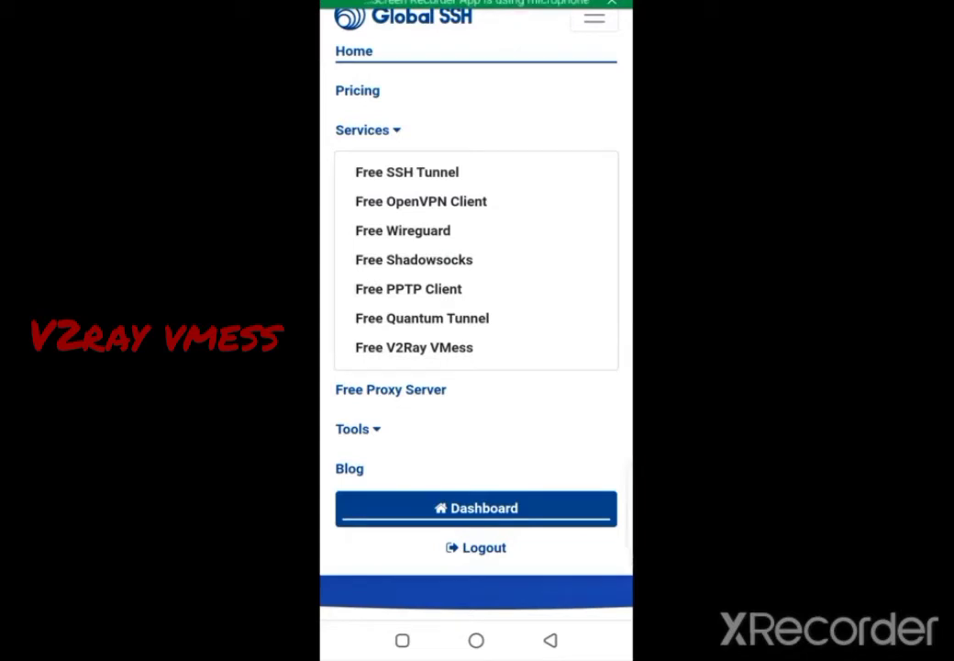
Step: Open the Free V2Ray VMess page and pick the Asia Pacific Free VMESS Singapore server
left_click(414, 347)
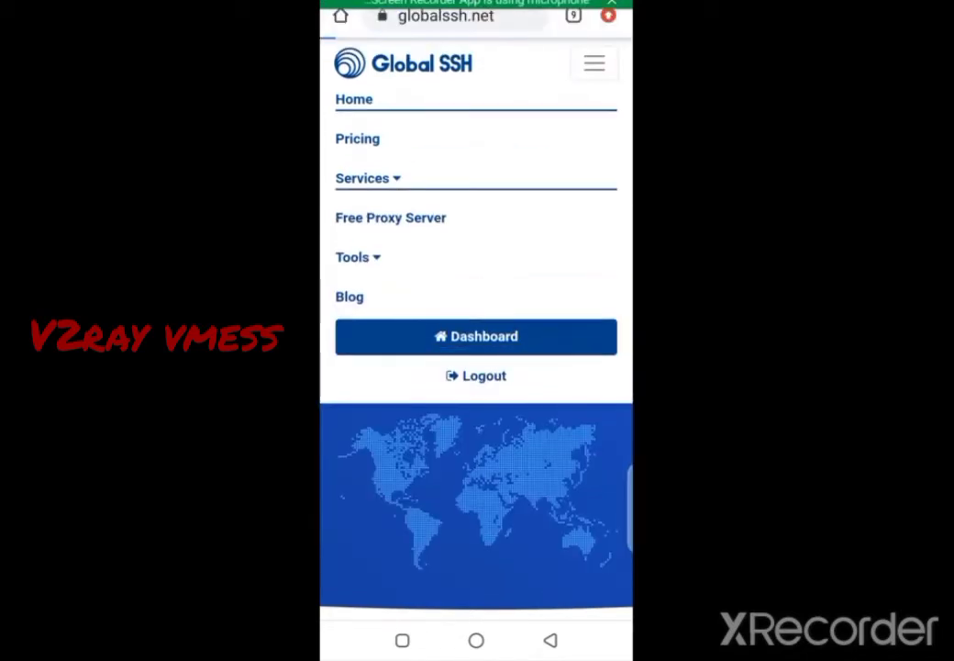
scroll(476, 348, "down", 5)
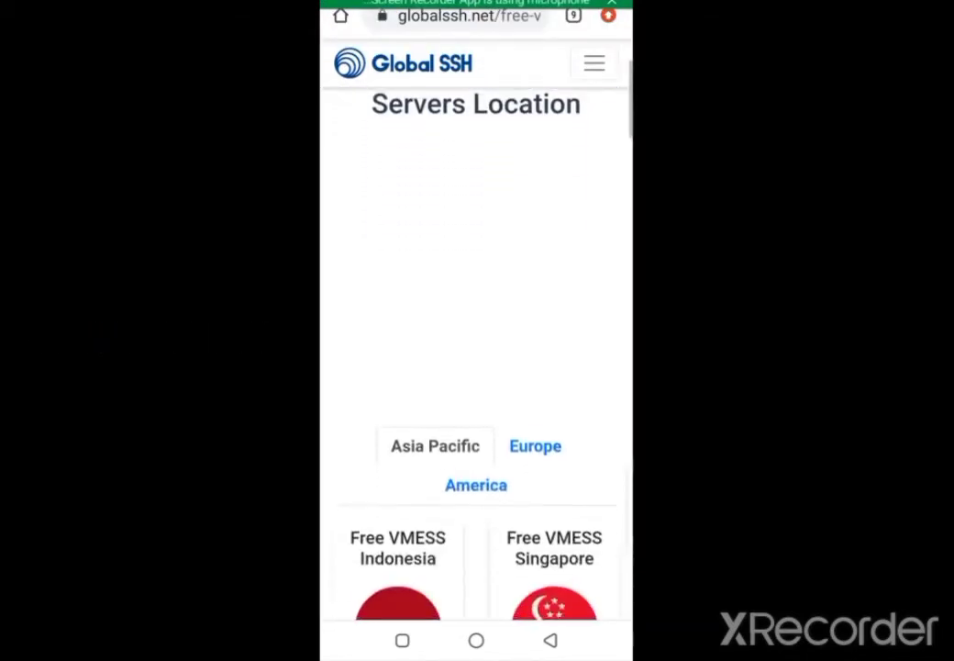
scroll(476, 367, "down", 5)
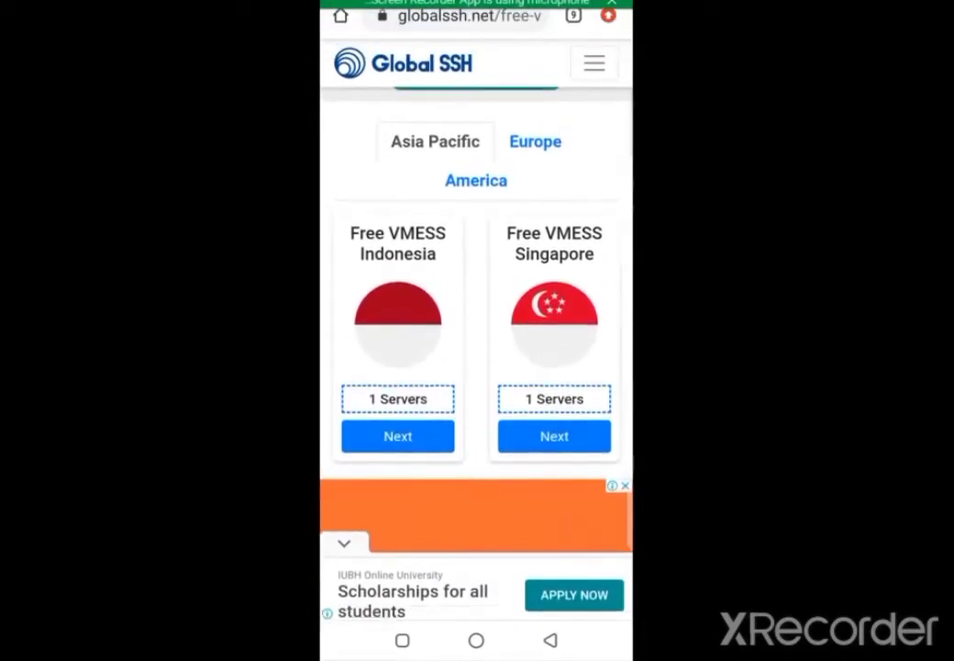
scroll(476, 322, "up", 1)
scroll(477, 367, "down", 1)
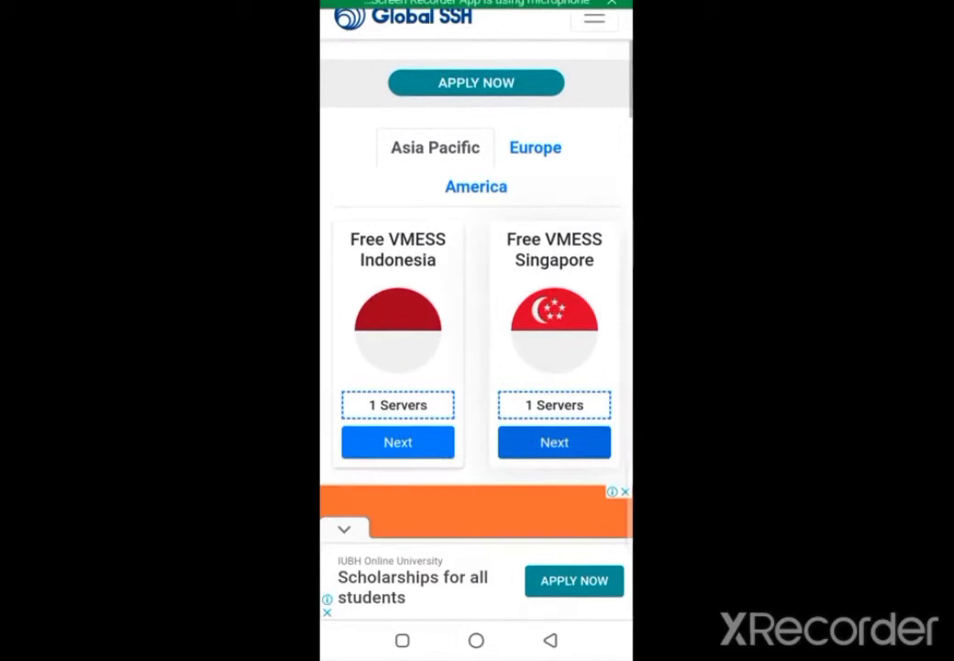
scroll(476, 321, "down", 1)
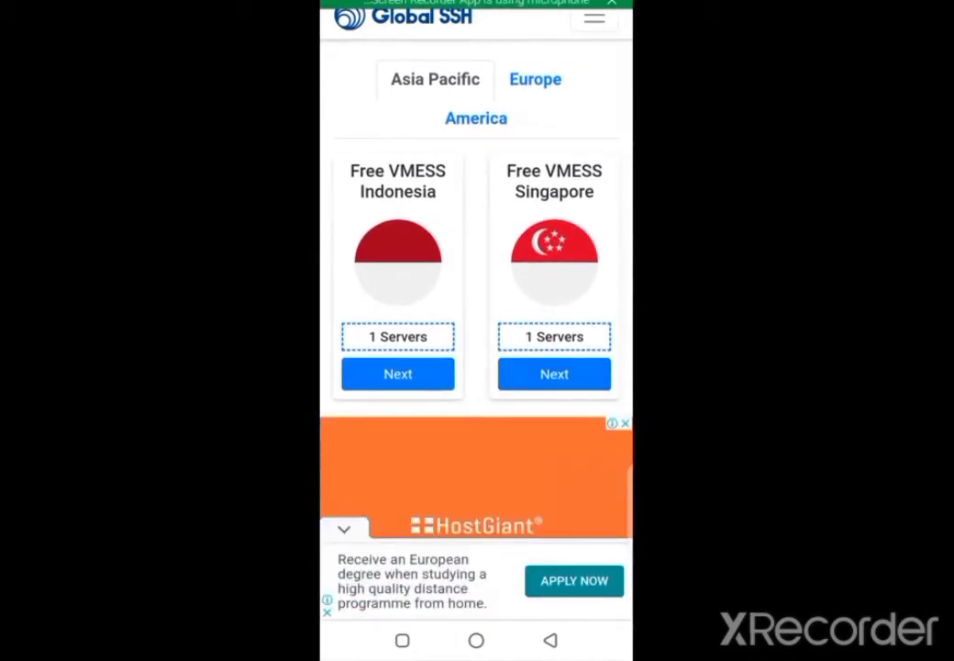
scroll(476, 322, "up", 2)
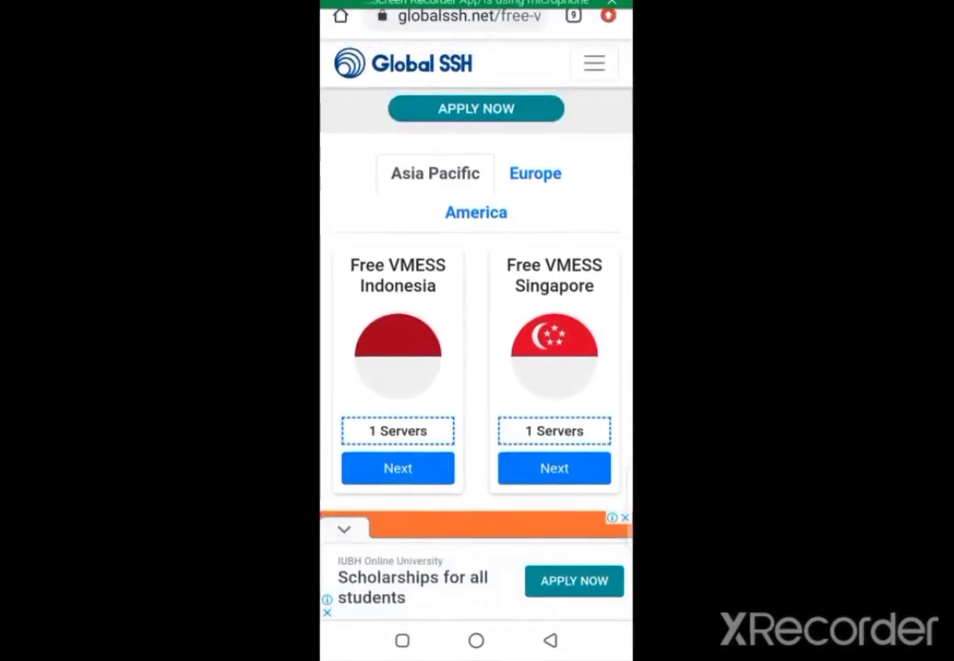
scroll(477, 367, "down", 2)
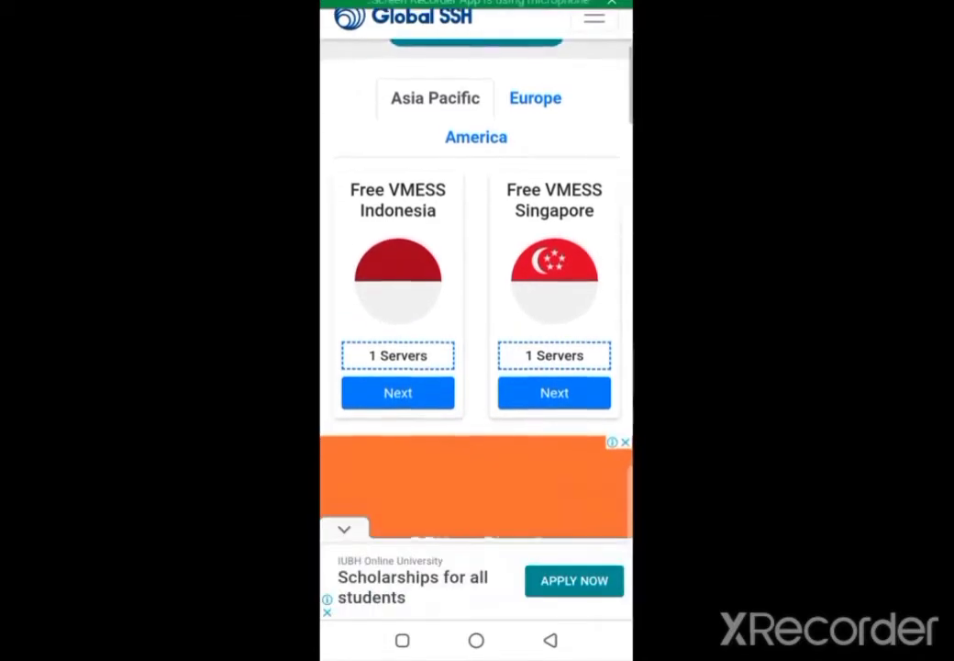
scroll(476, 367, "up", 2)
scroll(476, 321, "down", 2)
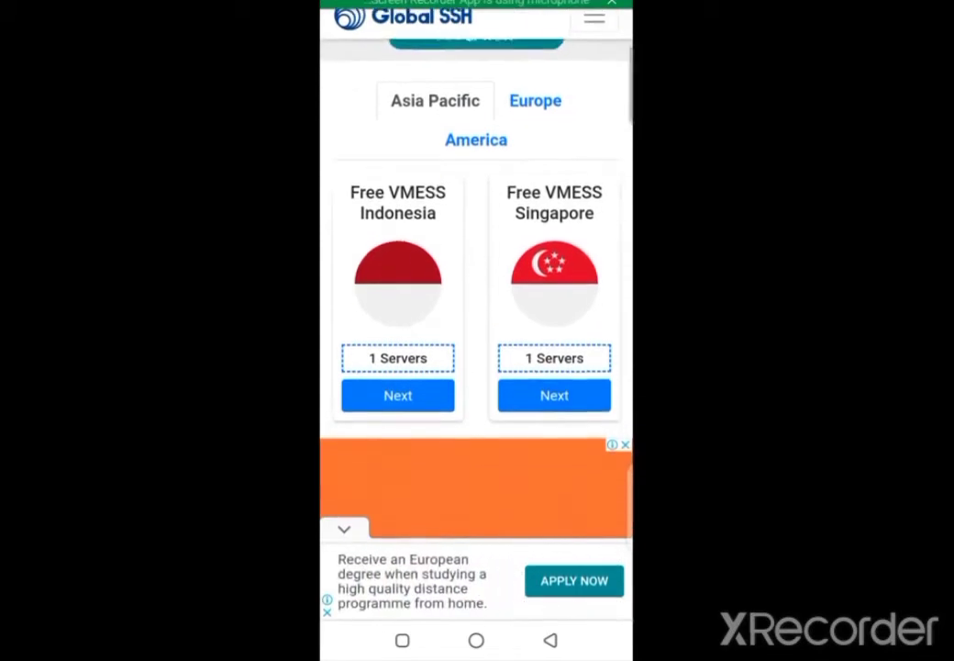
scroll(476, 275, "down", 1)
scroll(477, 275, "up", 2)
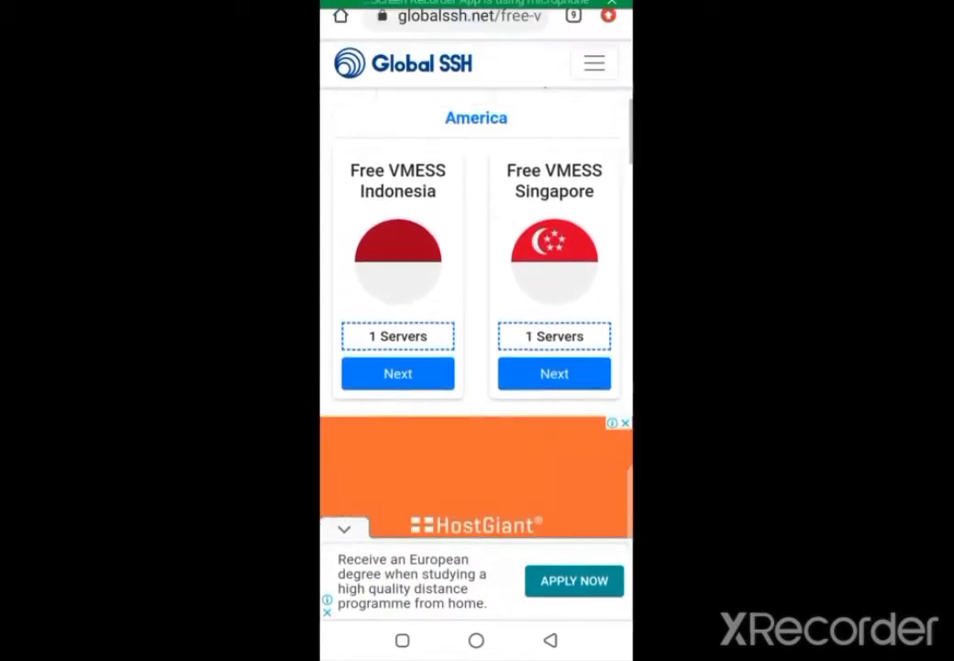
left_click(554, 373)
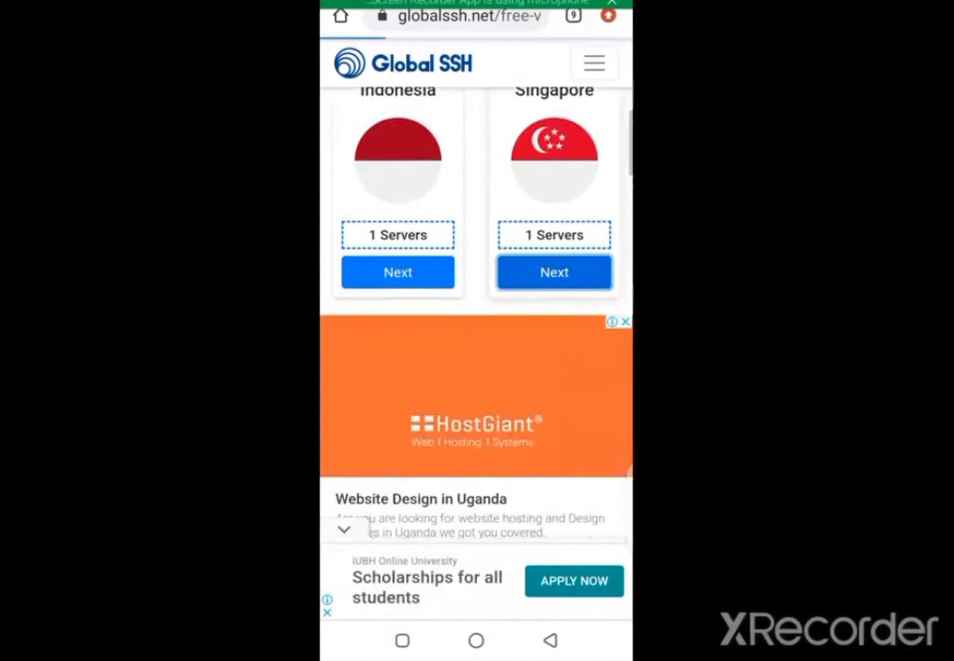
Step: Start creating a new Singapore VMESS account
scroll(476, 367, "down", 5)
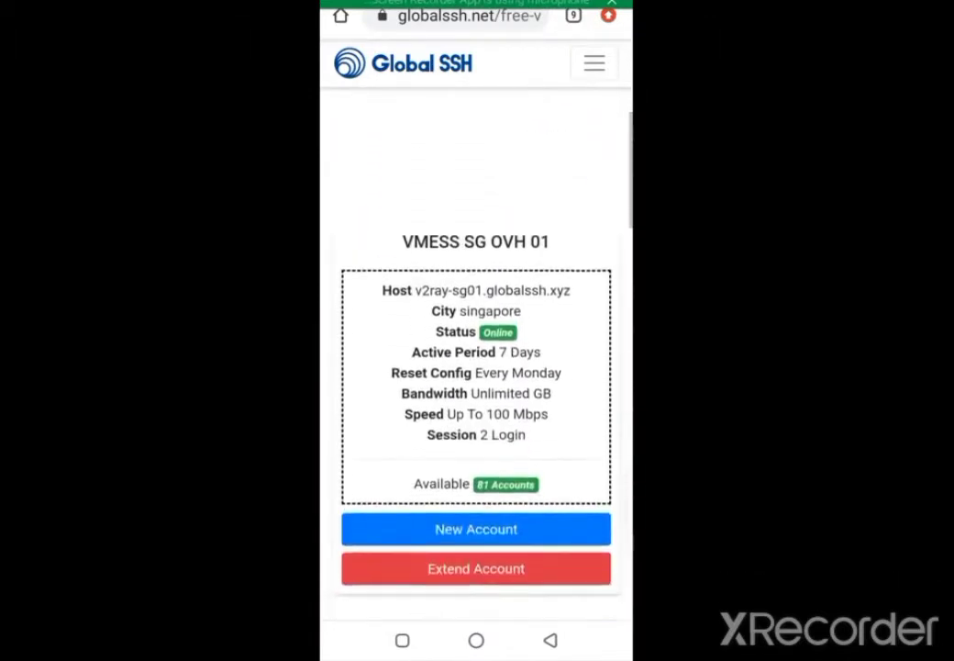
scroll(476, 367, "down", 1)
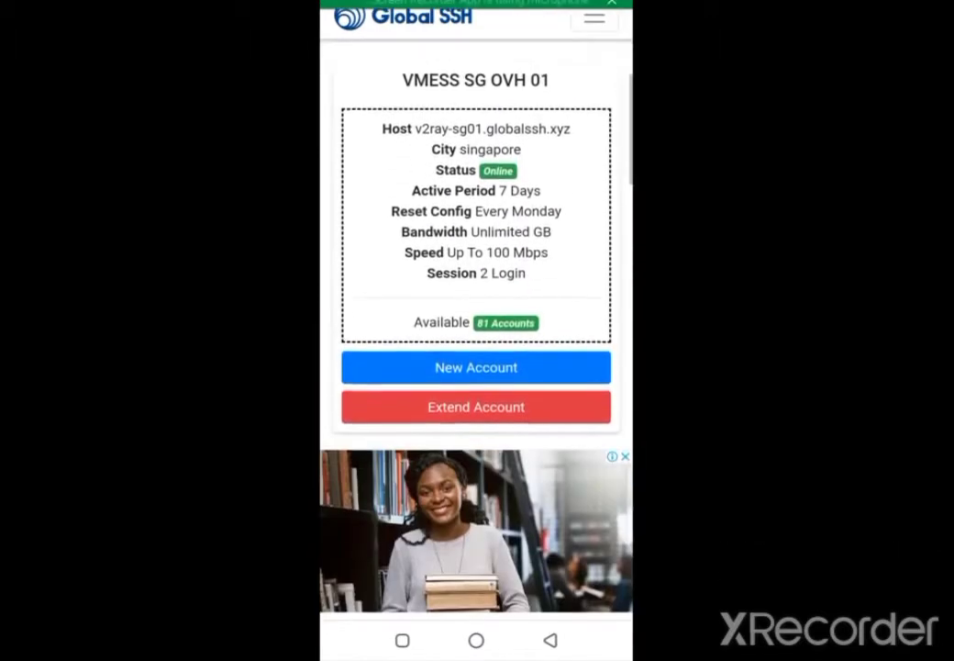
scroll(477, 367, "down", 1)
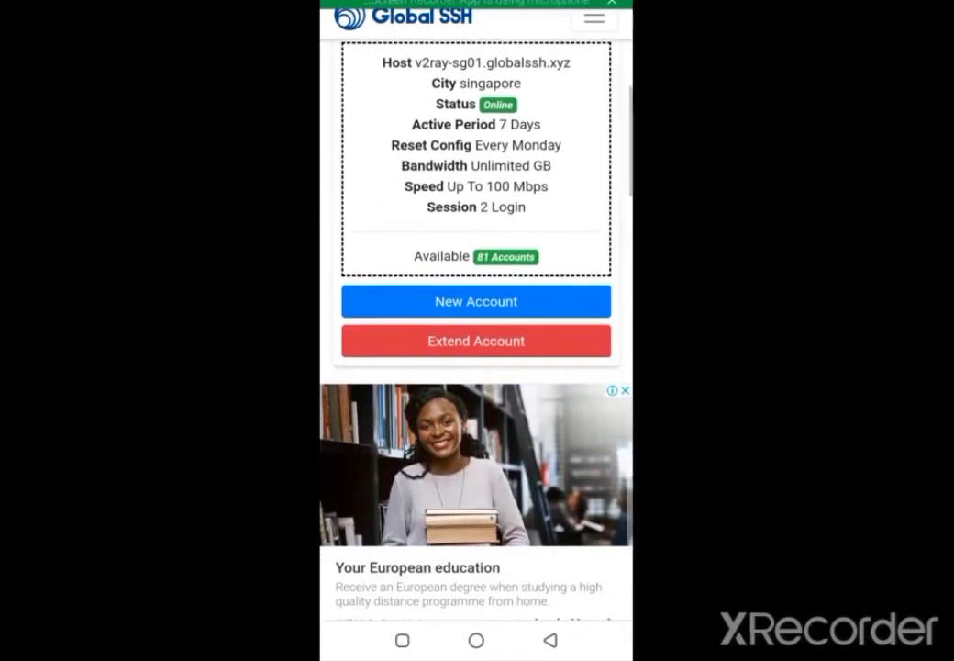
left_click(476, 301)
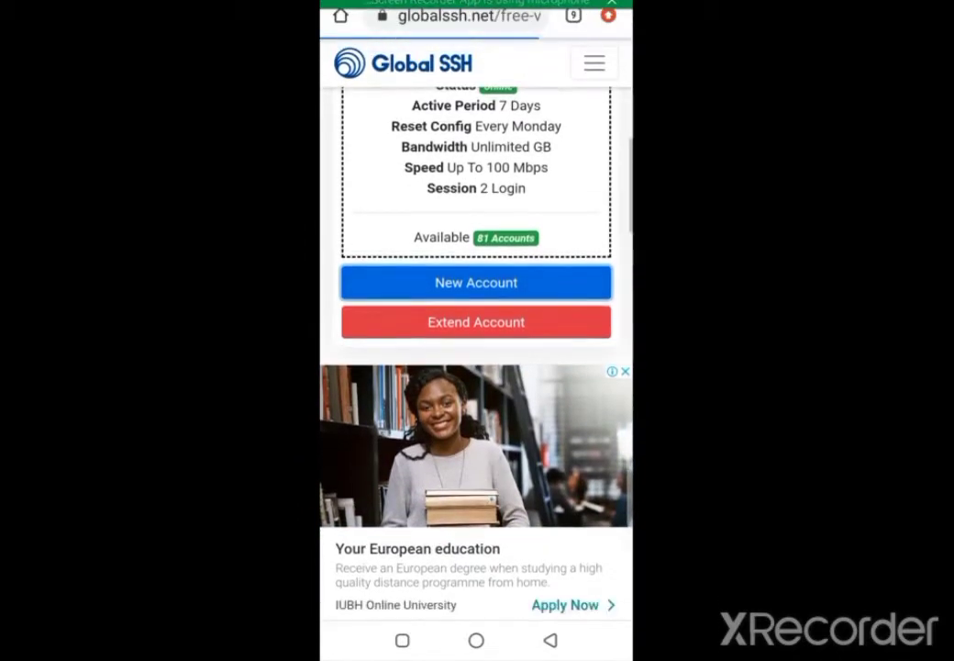
Step: Enter Wise as the account username and submit the form
scroll(476, 367, "down", 5)
scroll(476, 367, "down", 2)
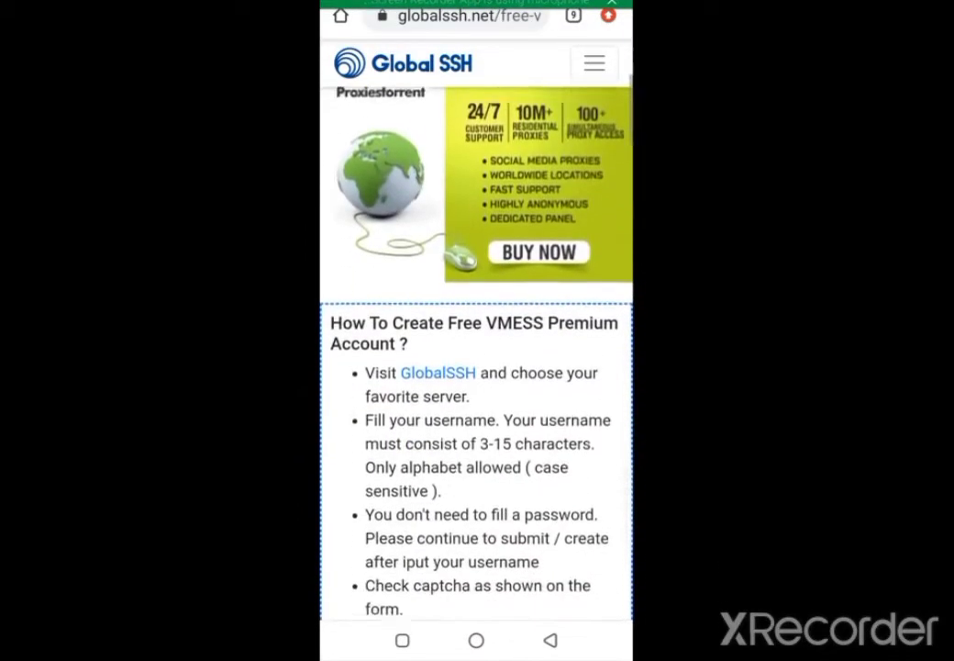
scroll(476, 367, "down", 2)
scroll(477, 367, "down", 5)
scroll(476, 367, "down", 3)
scroll(476, 368, "down", 2)
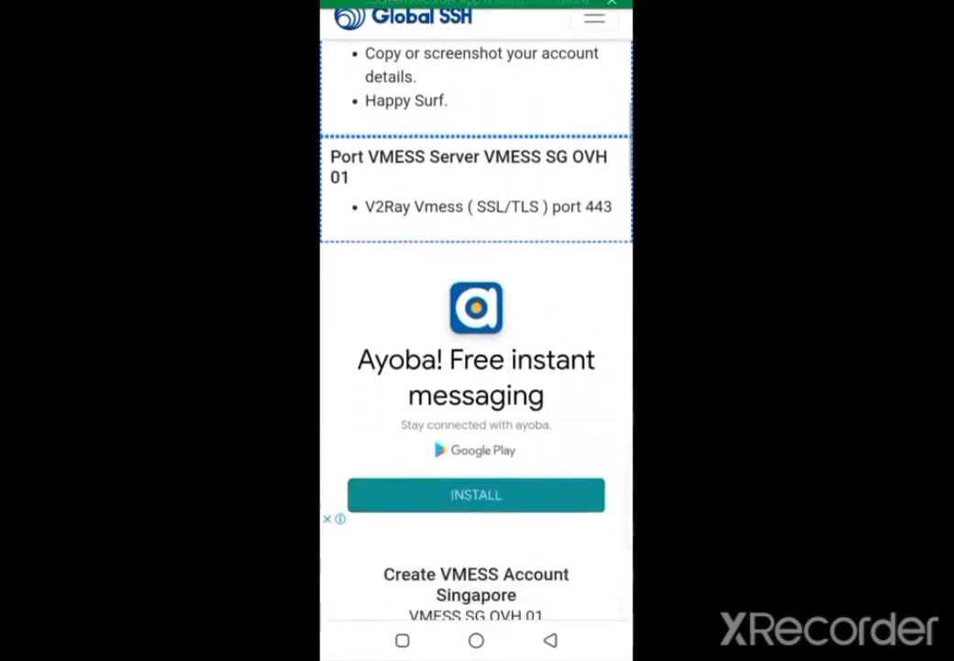
scroll(476, 367, "down", 5)
scroll(476, 367, "down", 2)
left_click(476, 412)
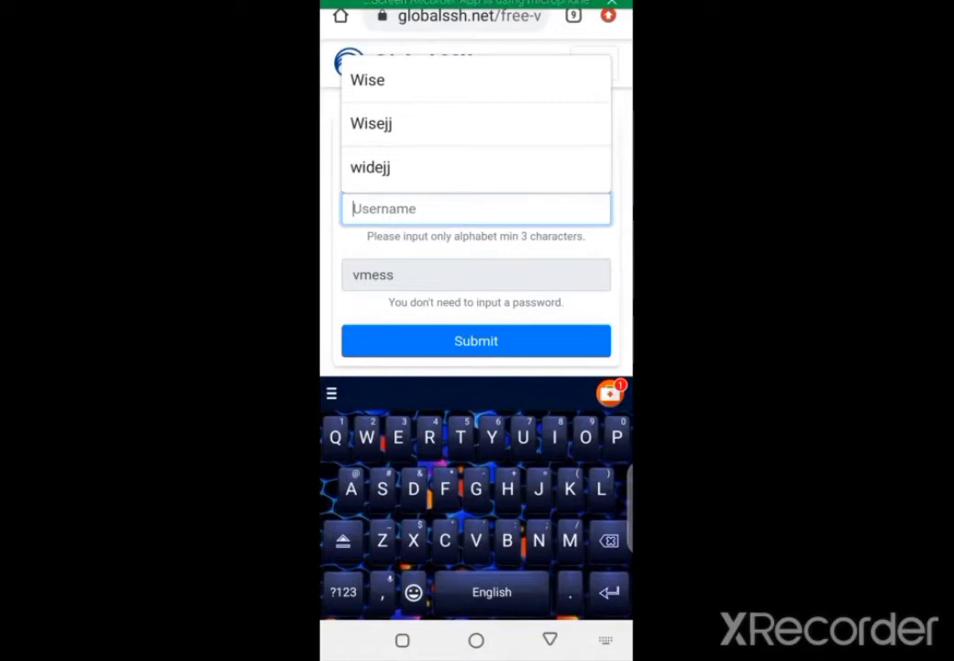
left_click(367, 80)
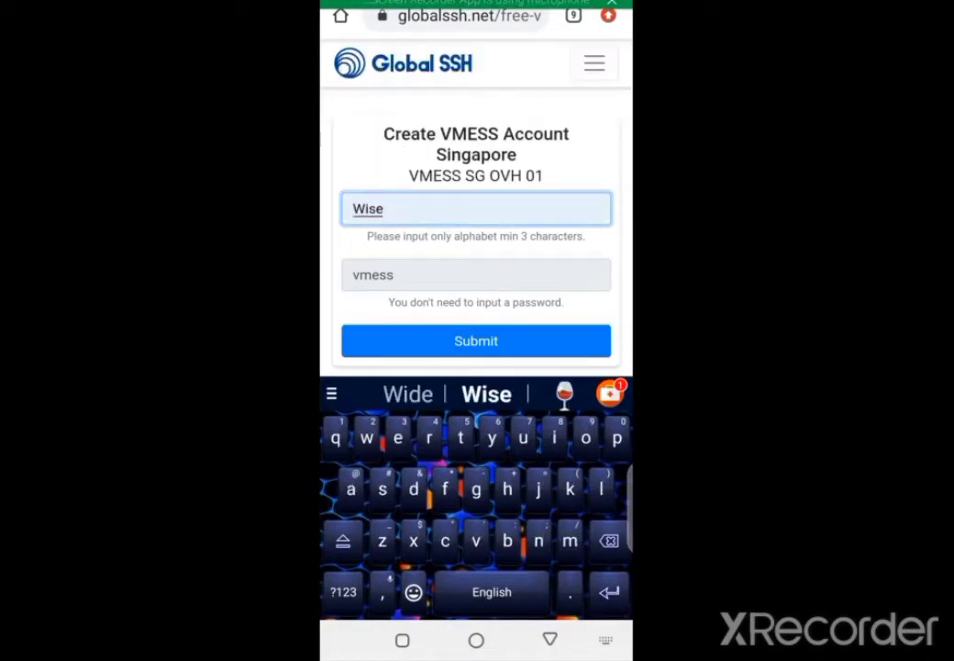
left_click(549, 640)
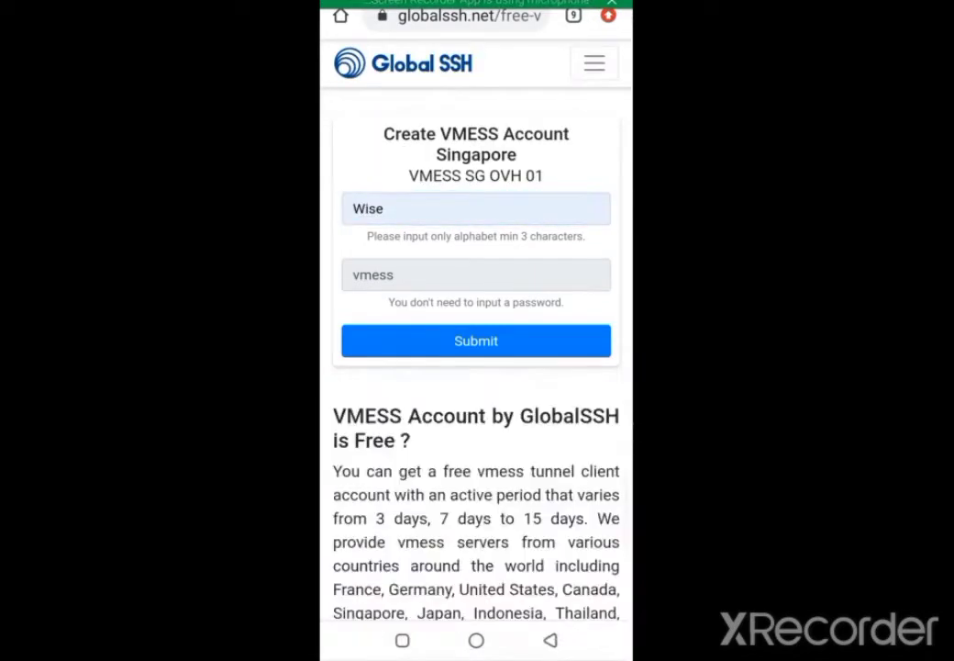
left_click(477, 341)
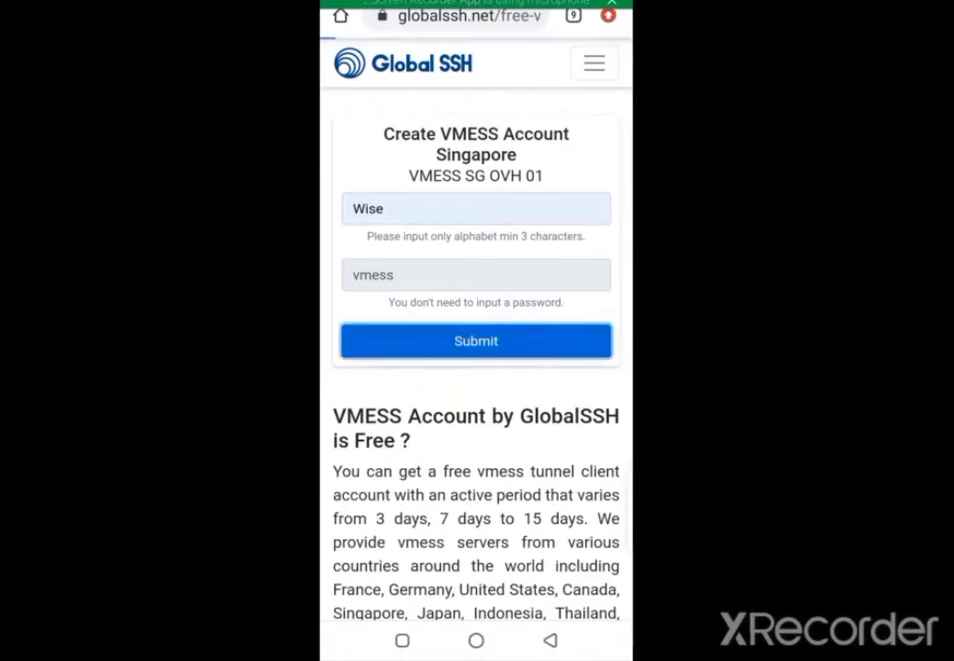
Step: Scroll down to the Success message confirming the account was created
scroll(476, 367, "down", 5)
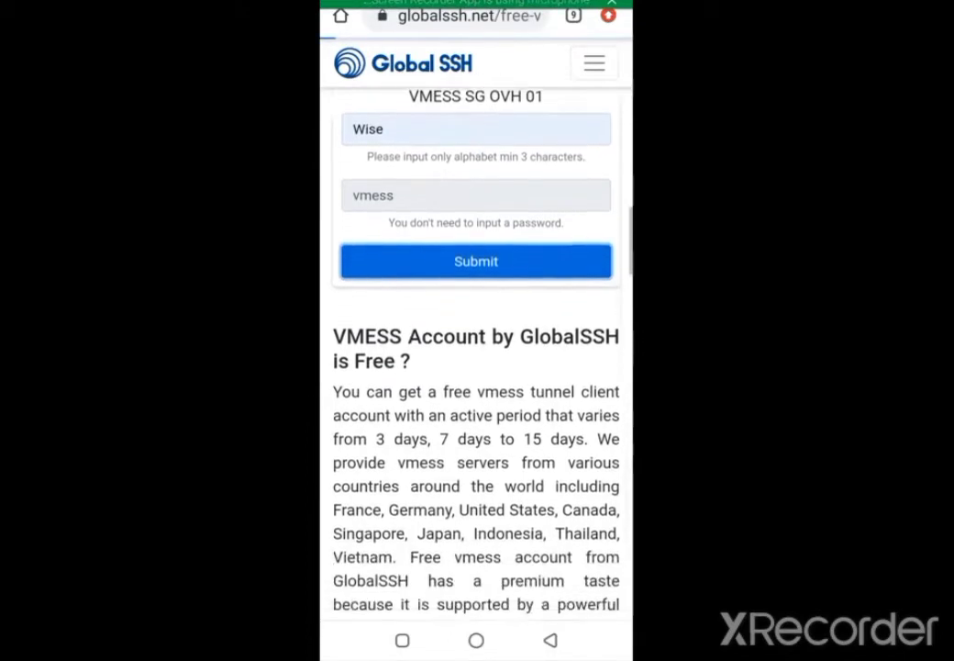
scroll(477, 367, "down", 2)
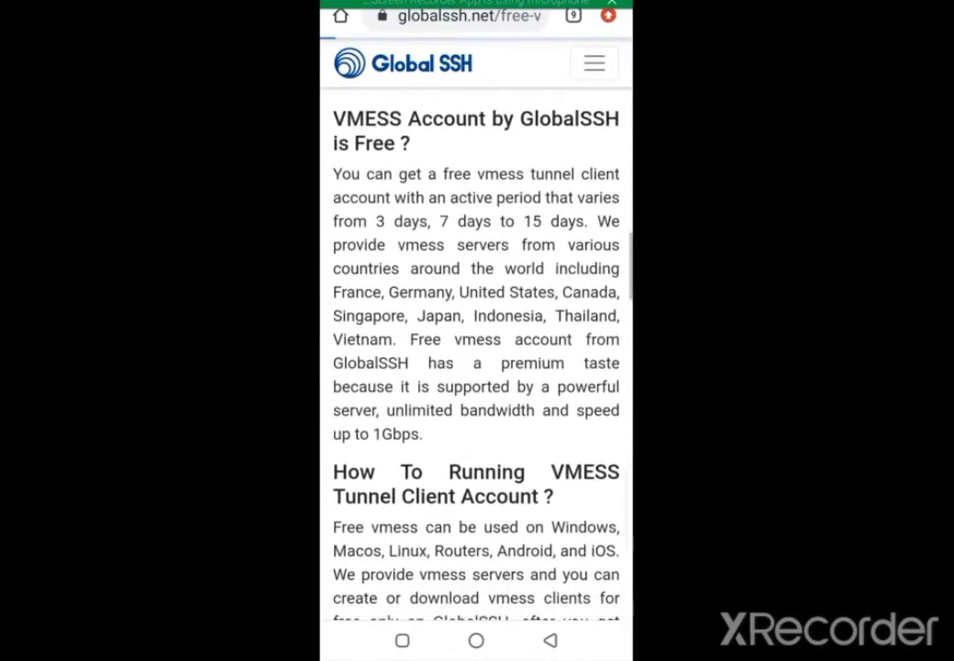
scroll(476, 367, "down", 10)
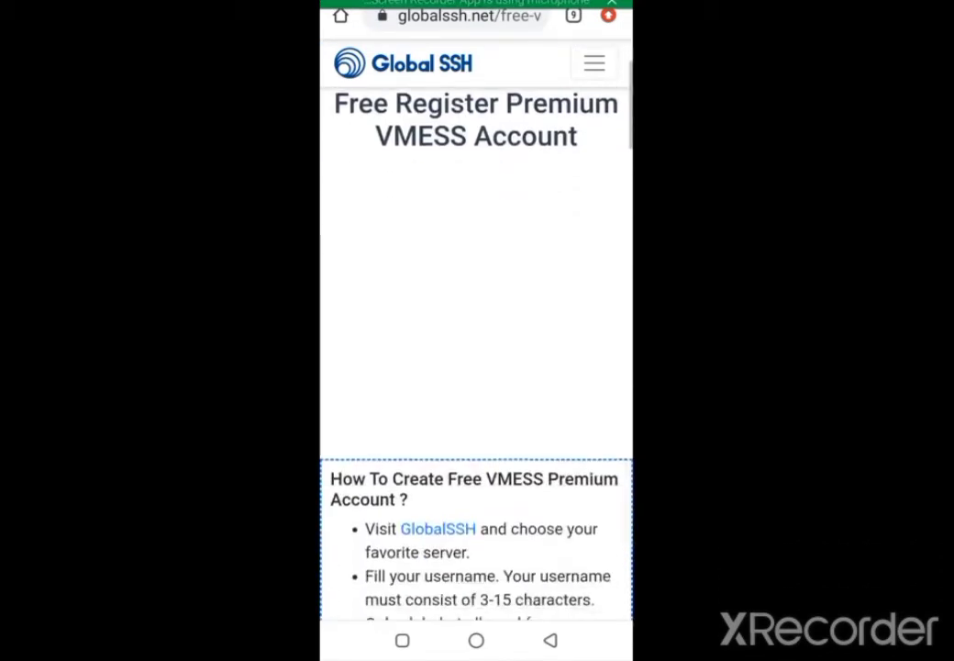
scroll(476, 367, "down", 1)
scroll(476, 367, "down", 1)
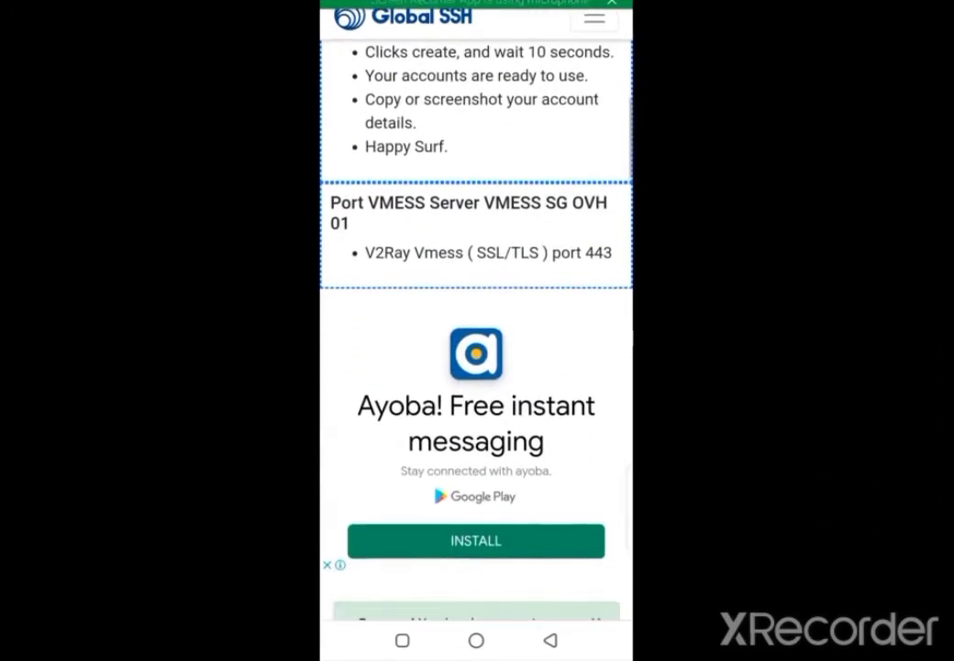
scroll(476, 367, "down", 3)
scroll(476, 367, "down", 2)
scroll(476, 367, "down", 2)
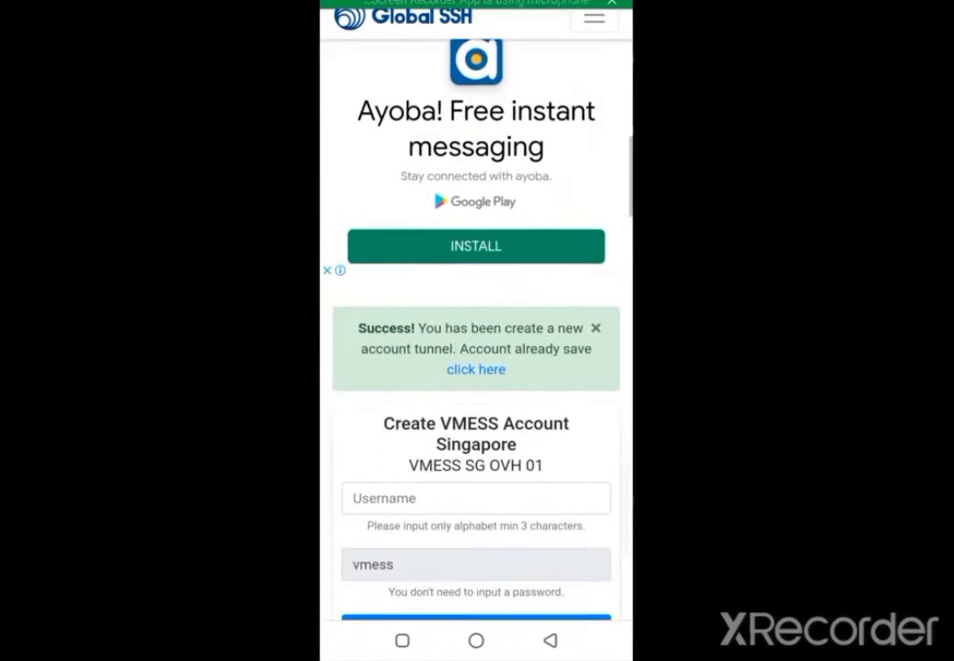
Step: Follow the Success message's 'click here' link to the Member Panel tunnel account list
left_click(477, 320)
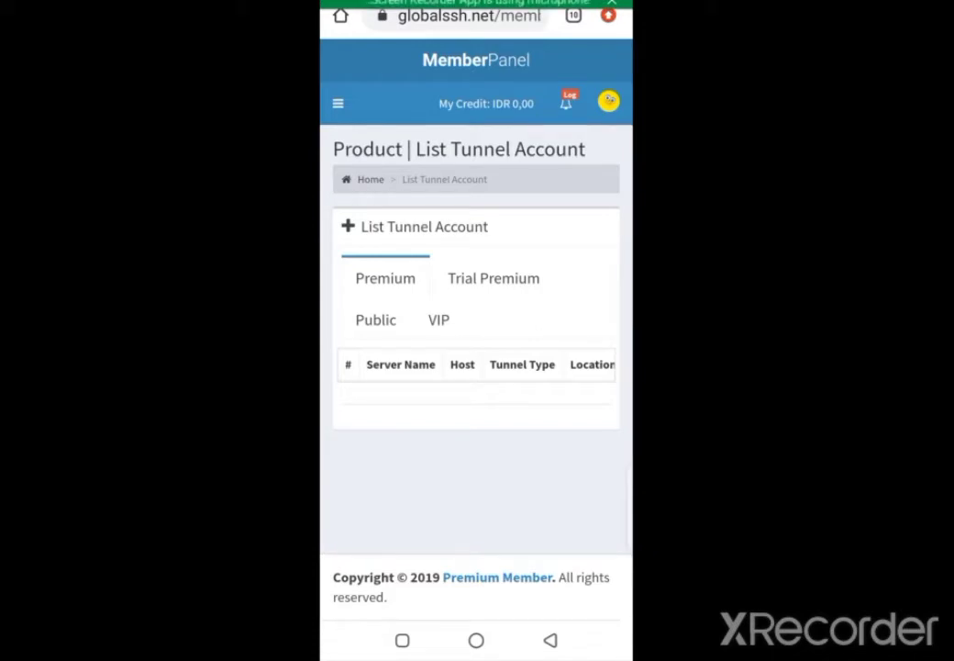
Step: Switch to the Premium tab and scroll the table across to its Action column
left_click(385, 278)
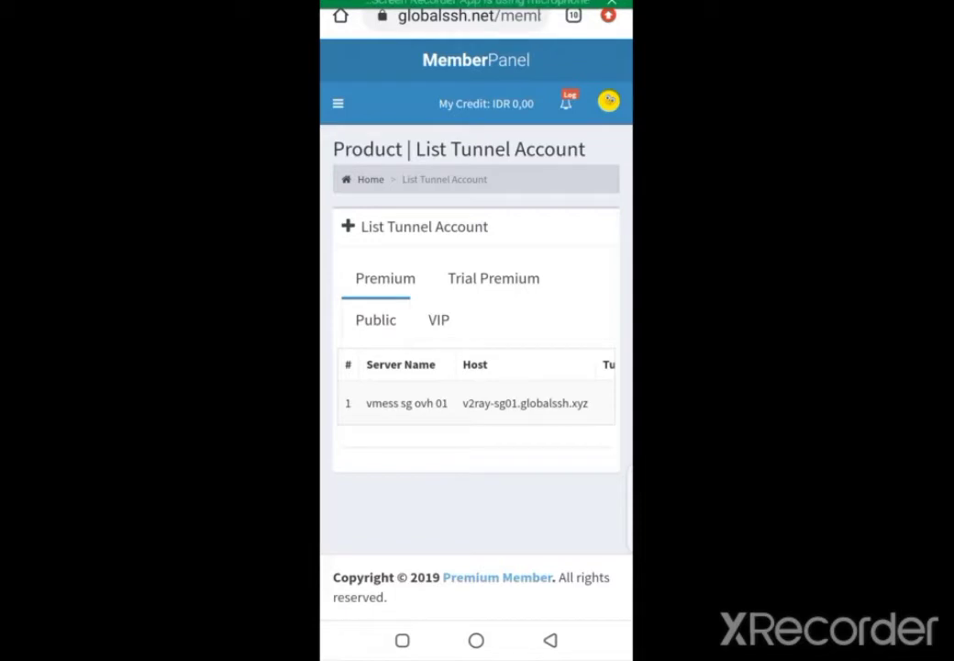
scroll(476, 394, "right", 5)
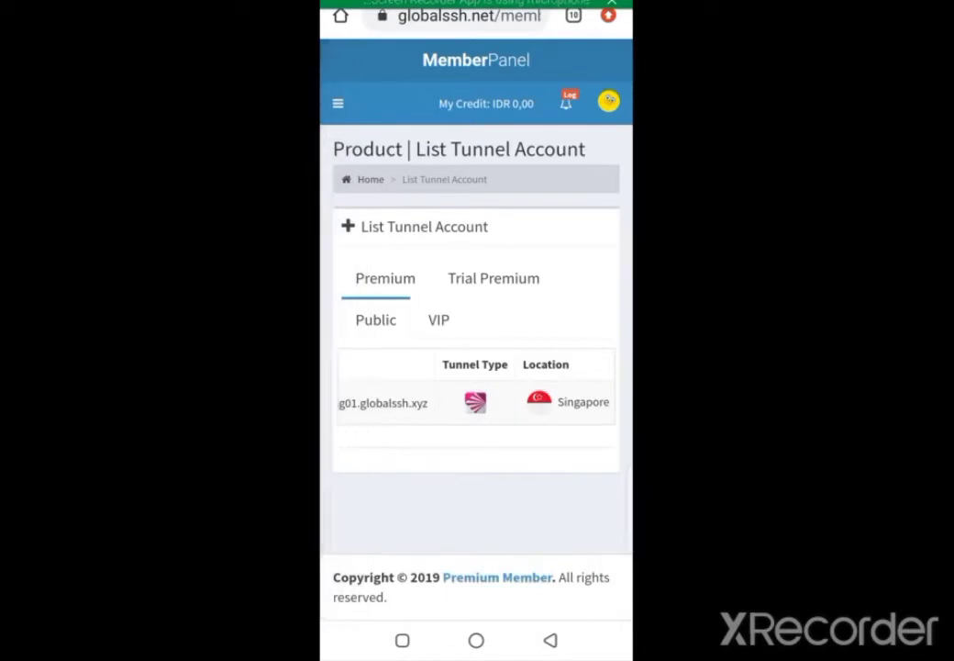
scroll(477, 395, "right", 2)
scroll(476, 394, "right", 2)
scroll(477, 395, "right", 2)
scroll(476, 395, "right", 2)
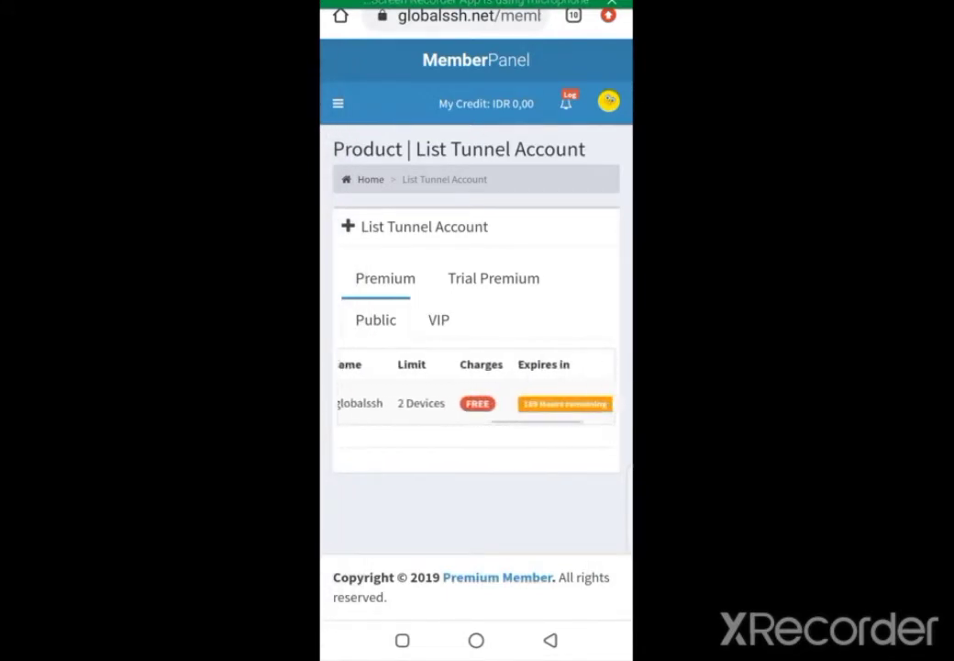
scroll(476, 394, "right", 2)
scroll(476, 394, "right", 1)
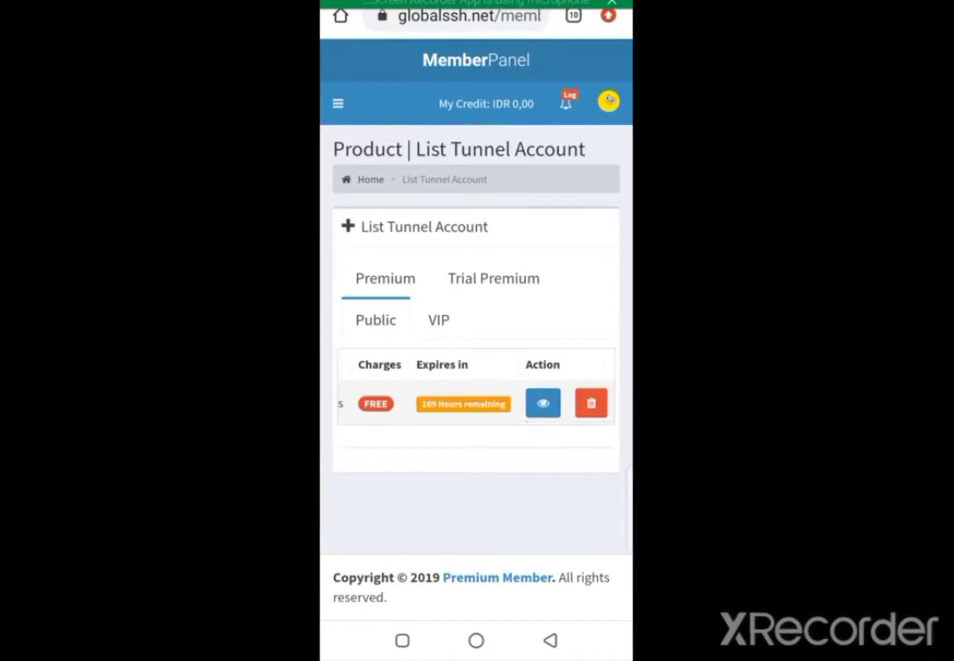
Step: Copy the Wise account's V2Ray VMess config link from its details view
left_click(543, 403)
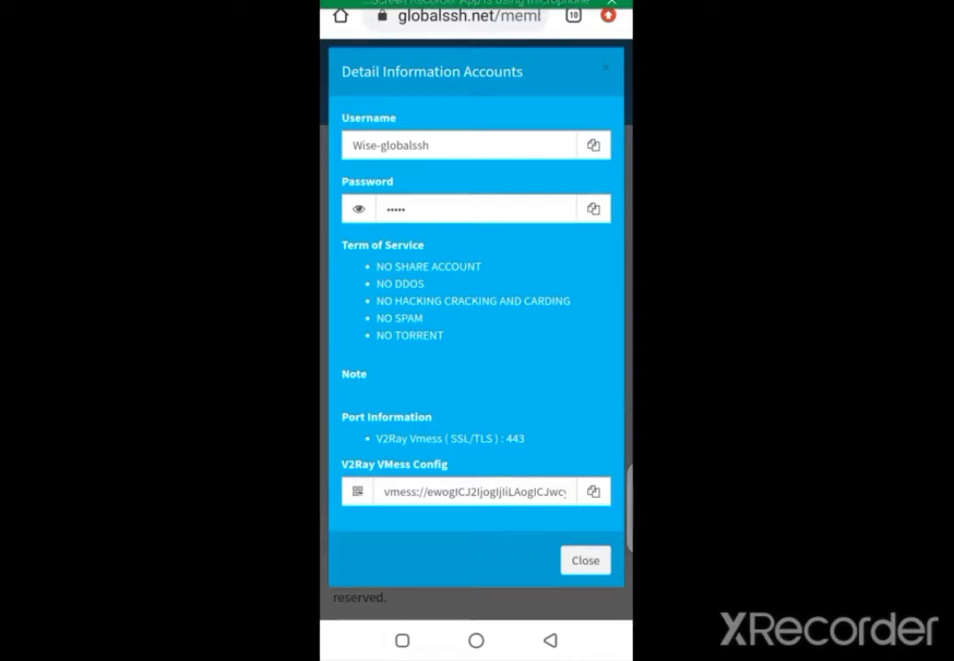
left_click(593, 490)
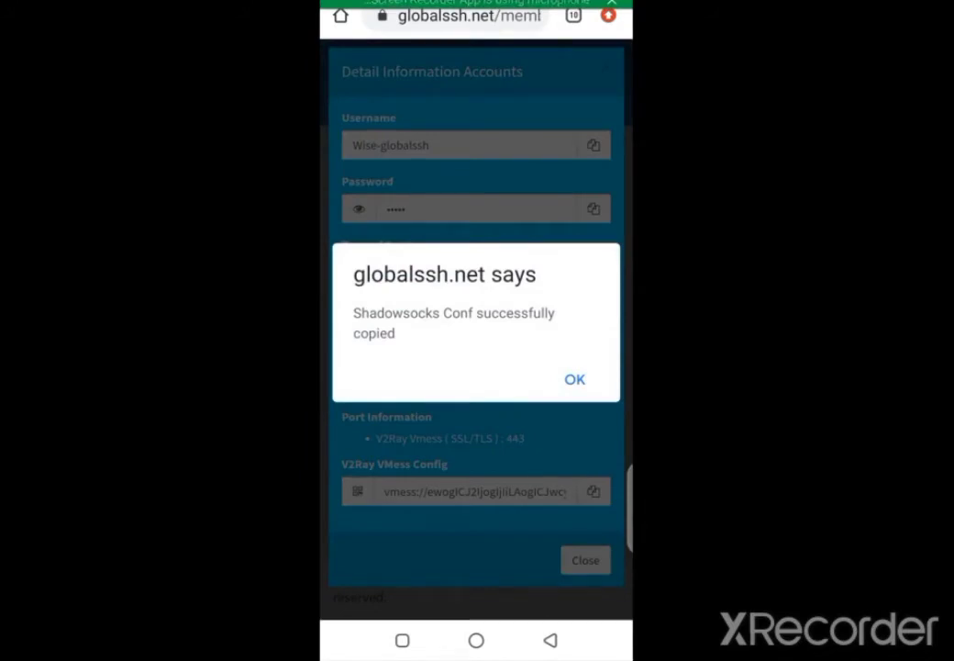
left_click(574, 379)
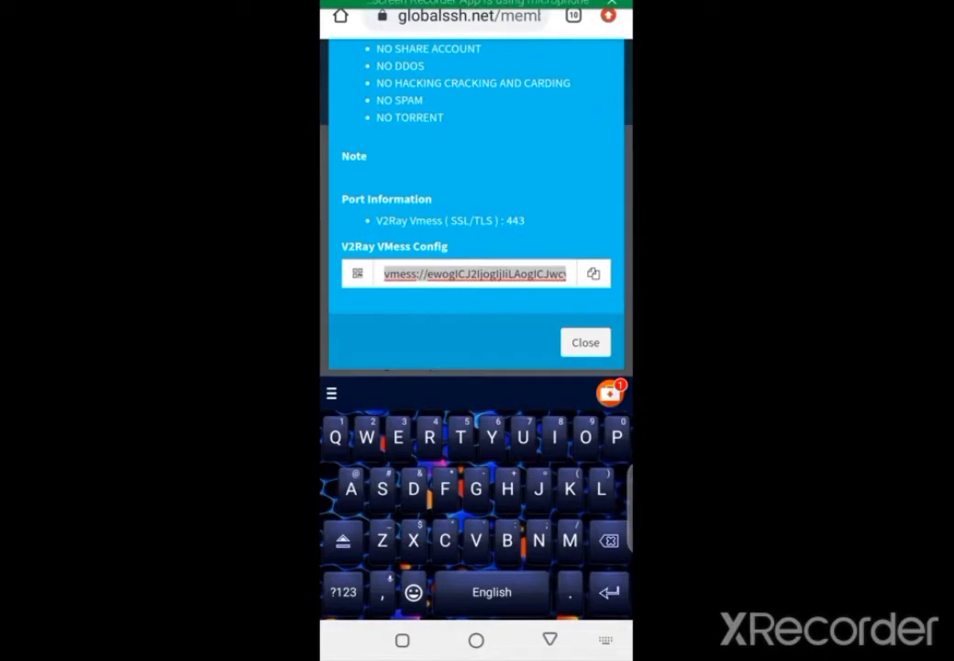
left_click(402, 640)
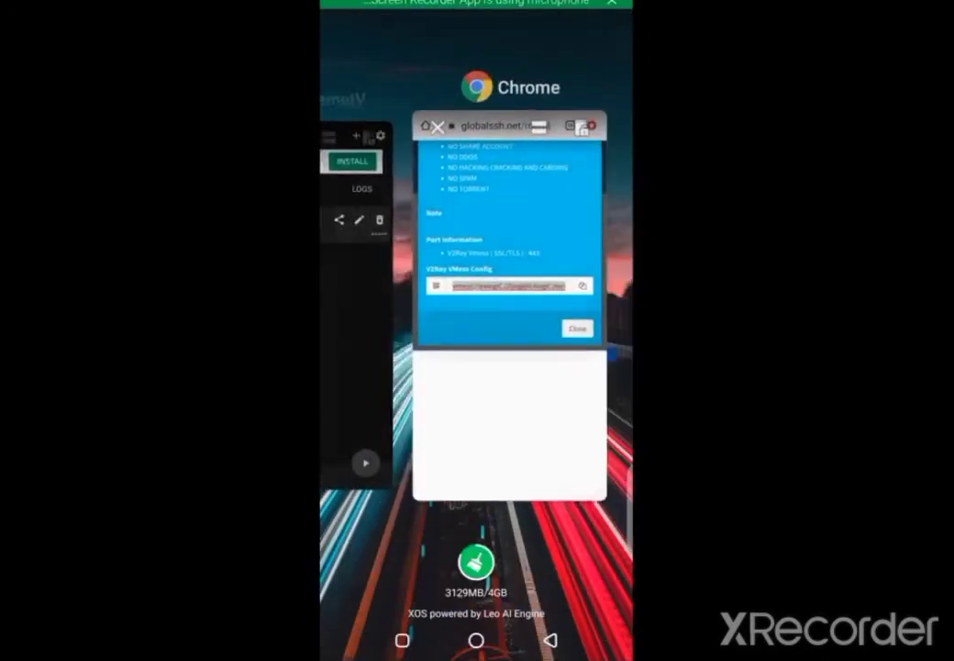
Step: Import the copied VMess link into NapsternetV as a Clipboard URI config
left_click(358, 303)
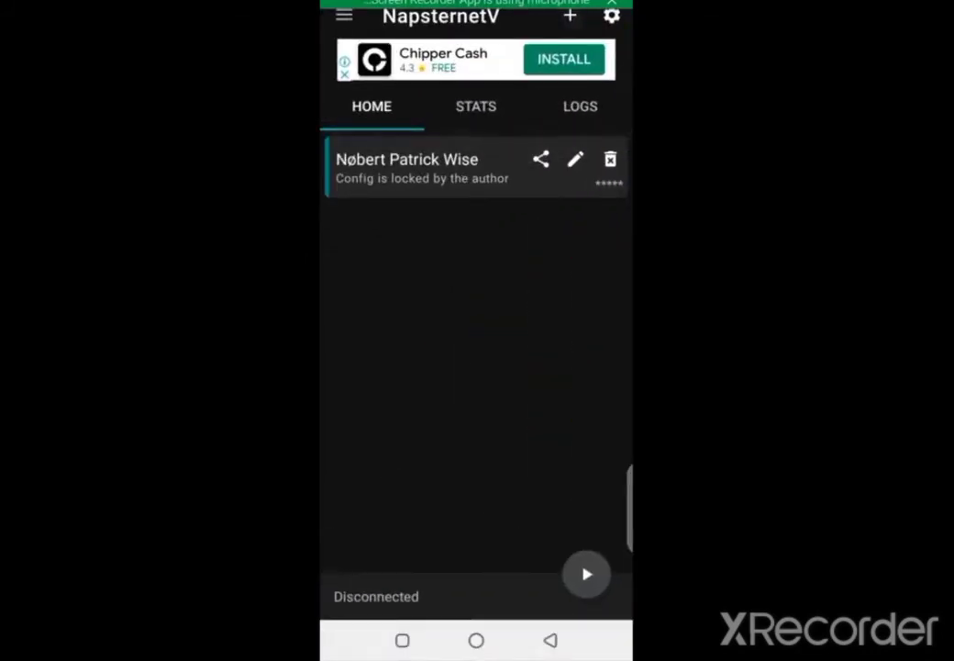
left_click(570, 16)
left_click(524, 64)
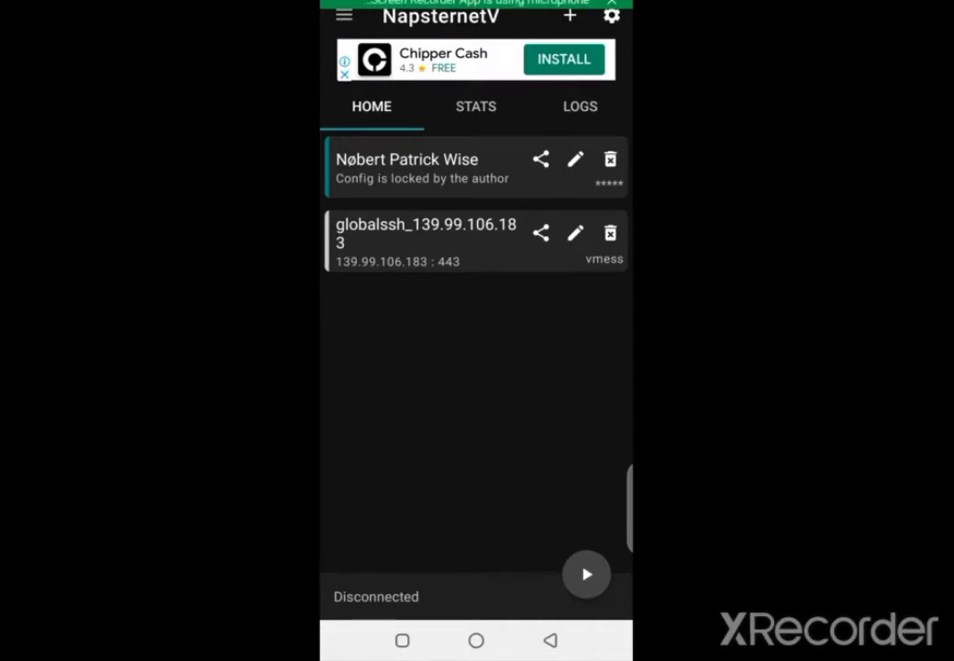
Step: Open the imported globalssh config for editing, leaving header type at none
left_click(576, 233)
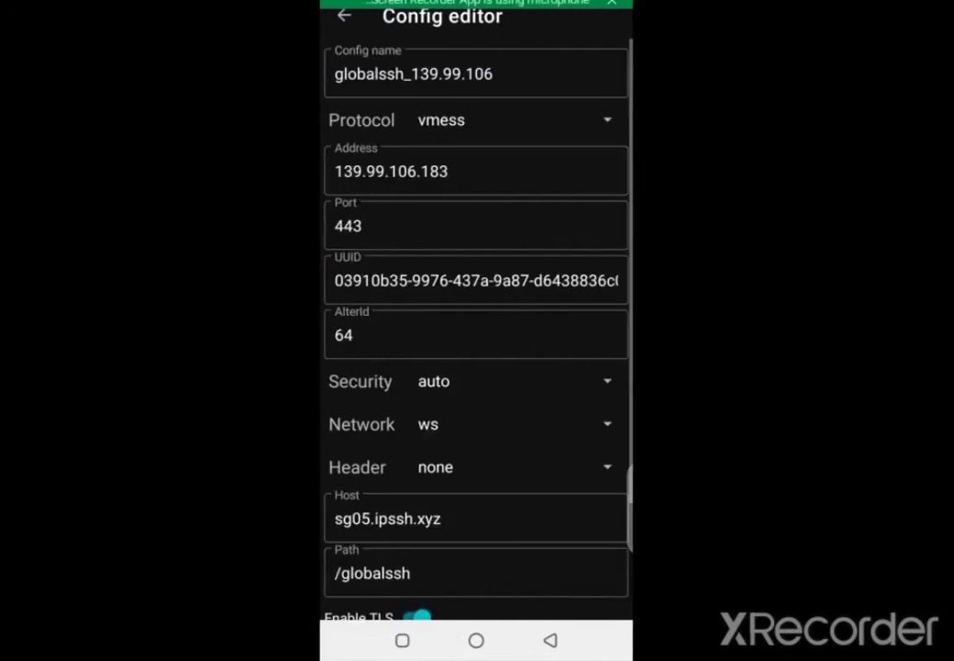
left_click(608, 467)
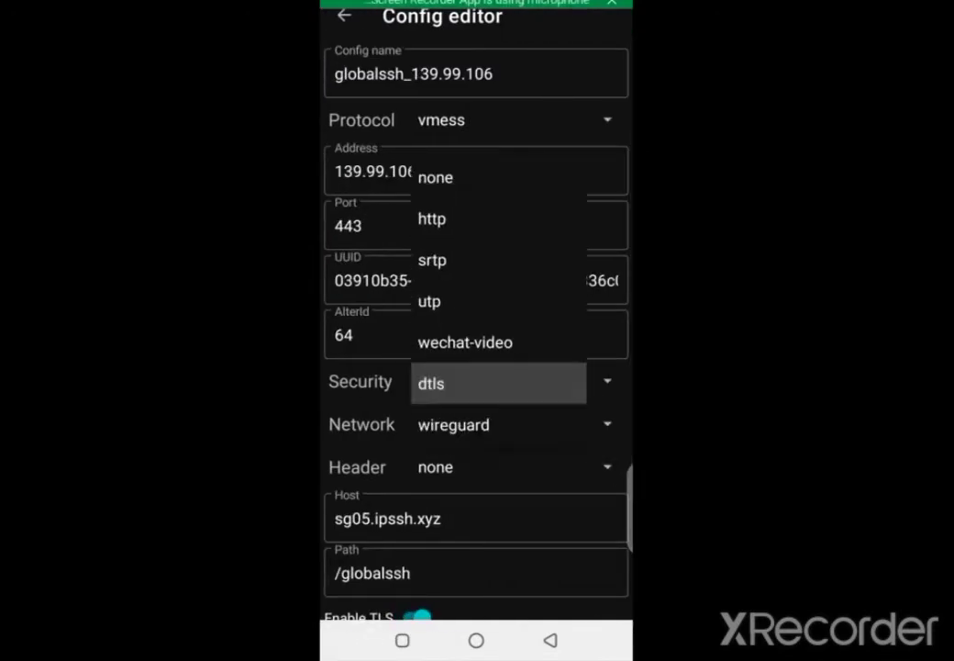
left_click(436, 177)
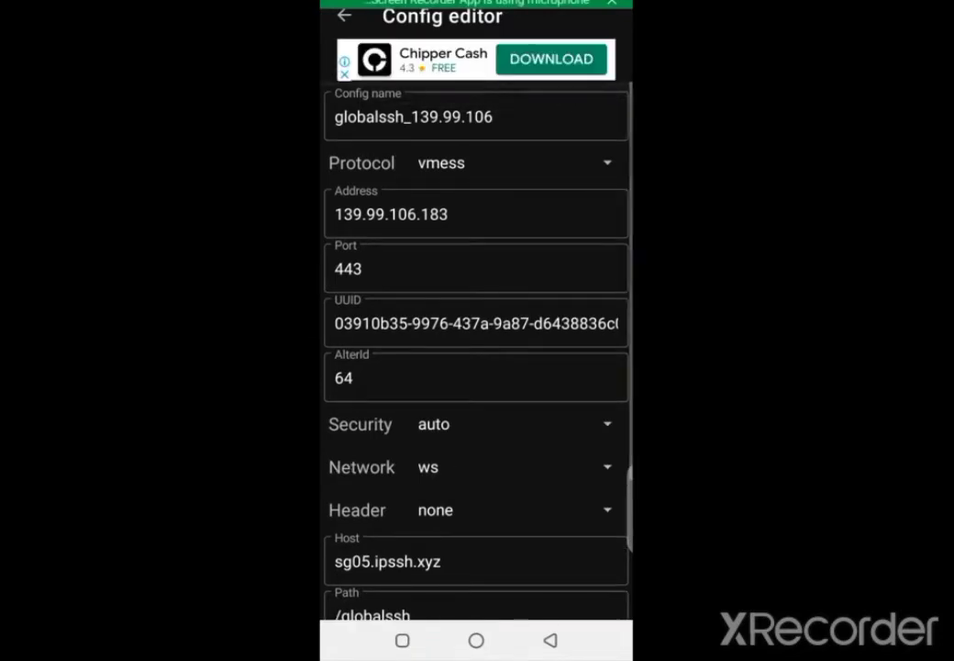
Step: Rename the config 'Wise Premium' and erase its old server address
left_click(476, 117)
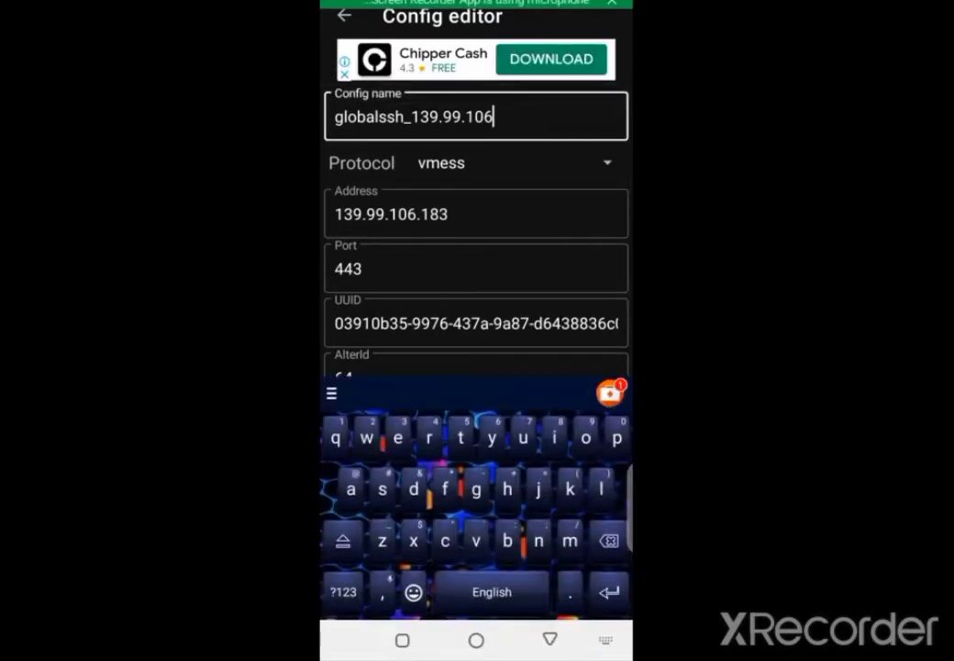
key("BackSpace")
key("BackSpace")
key("BackSpace")
key("BackSpace")
key("BackSpace")
key("BackSpace")
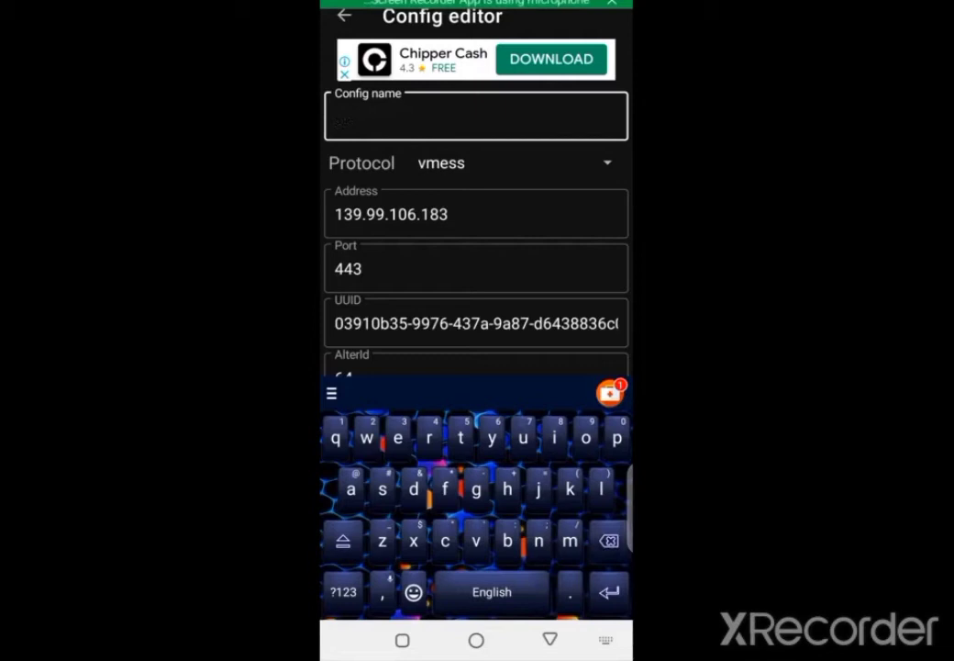
type("Wis")
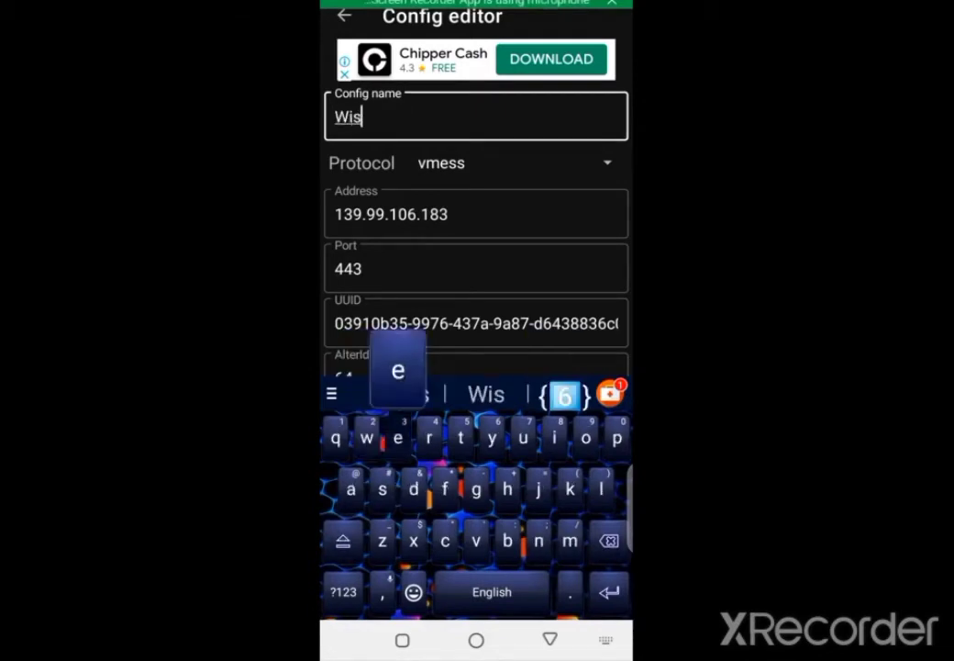
type("e")
left_click(486, 394)
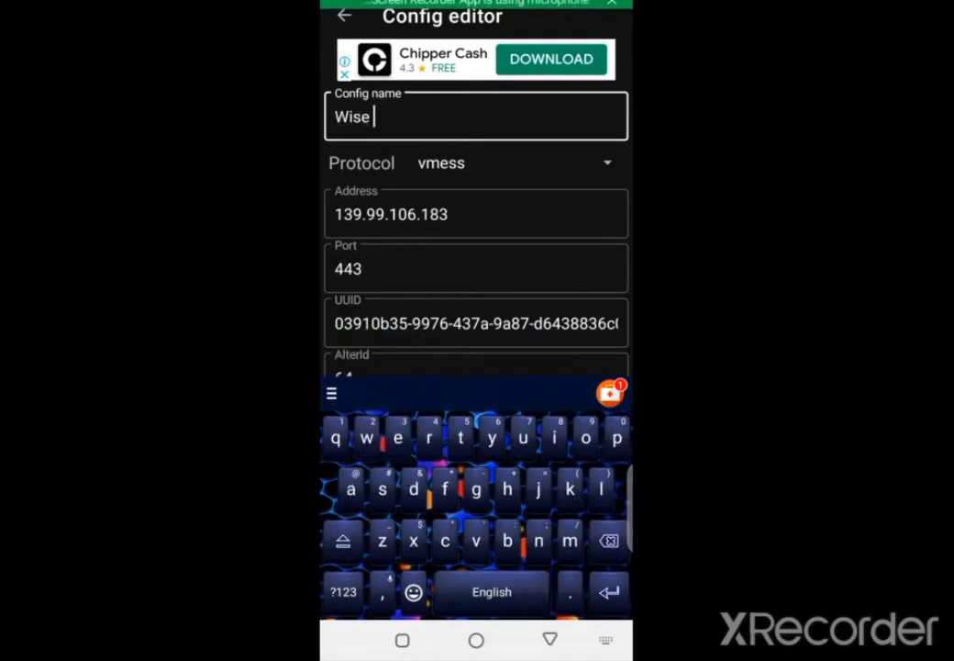
type("Premi")
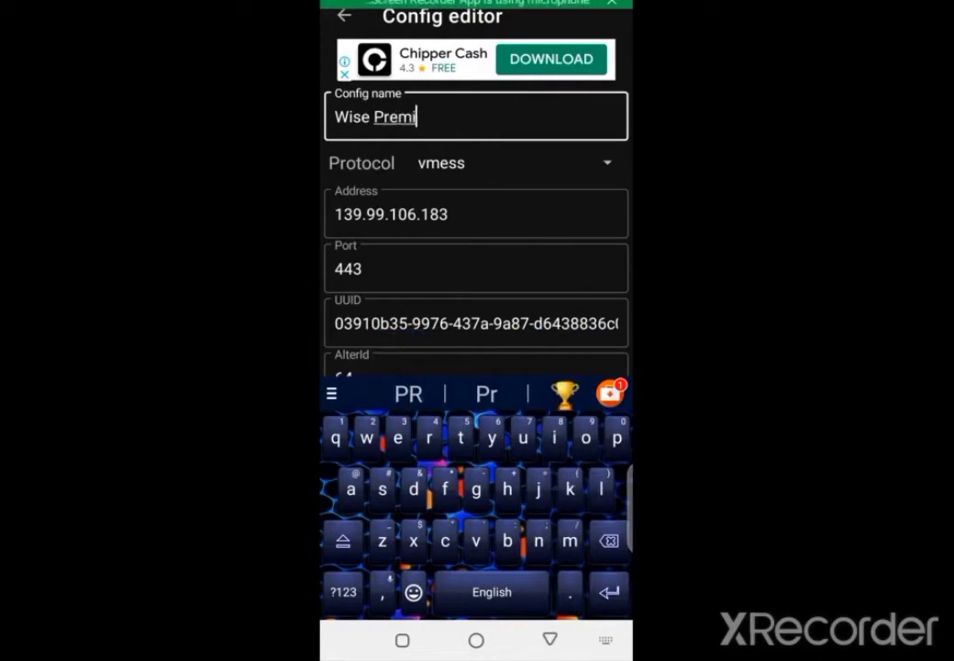
type("um")
key("Return")
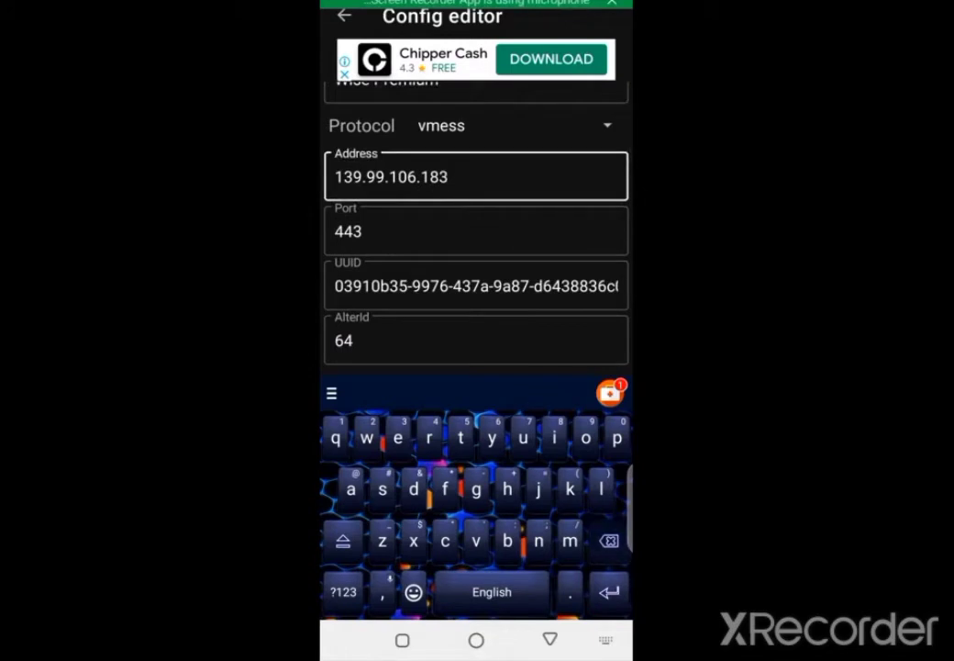
key("BackSpace")
key("BackSpace")
key("BackSpace")
key("BackSpace")
key("BackSpace")
key("BackSpace")
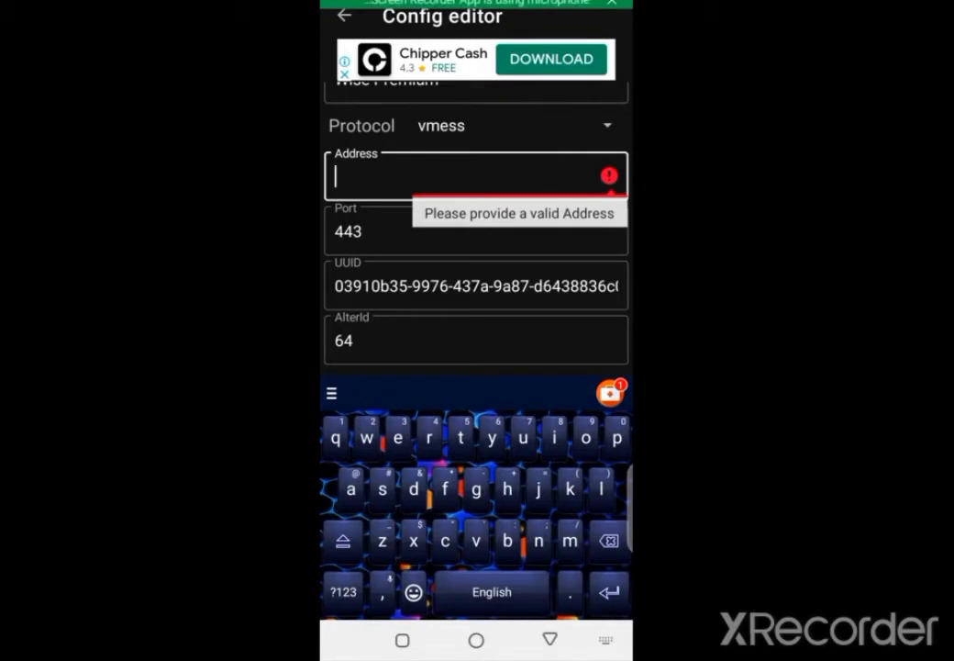
Step: Enter 156.154.71.1 as the server address
type("h")
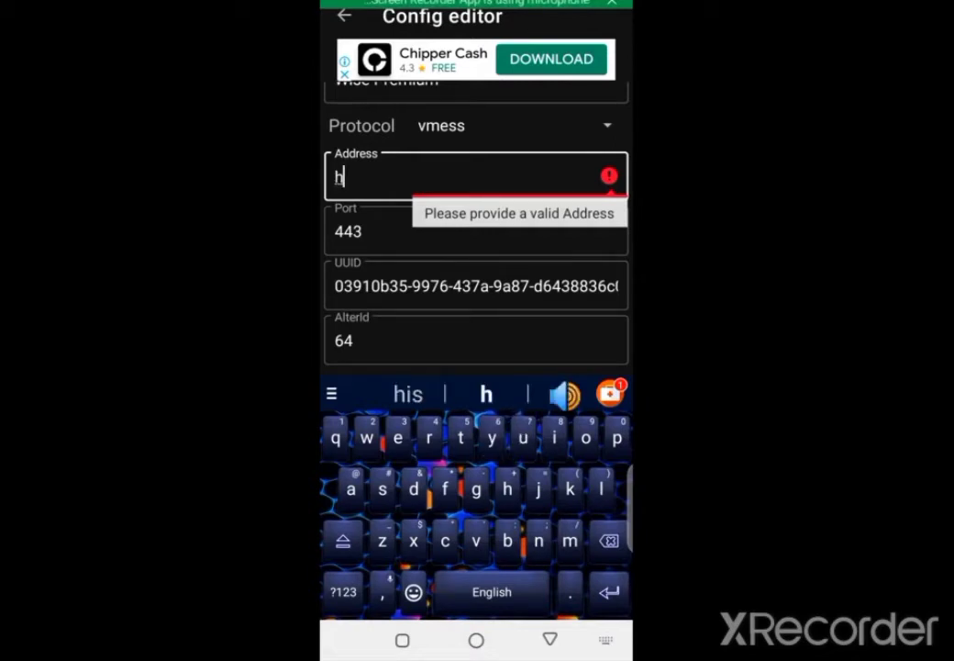
key("BackSpace")
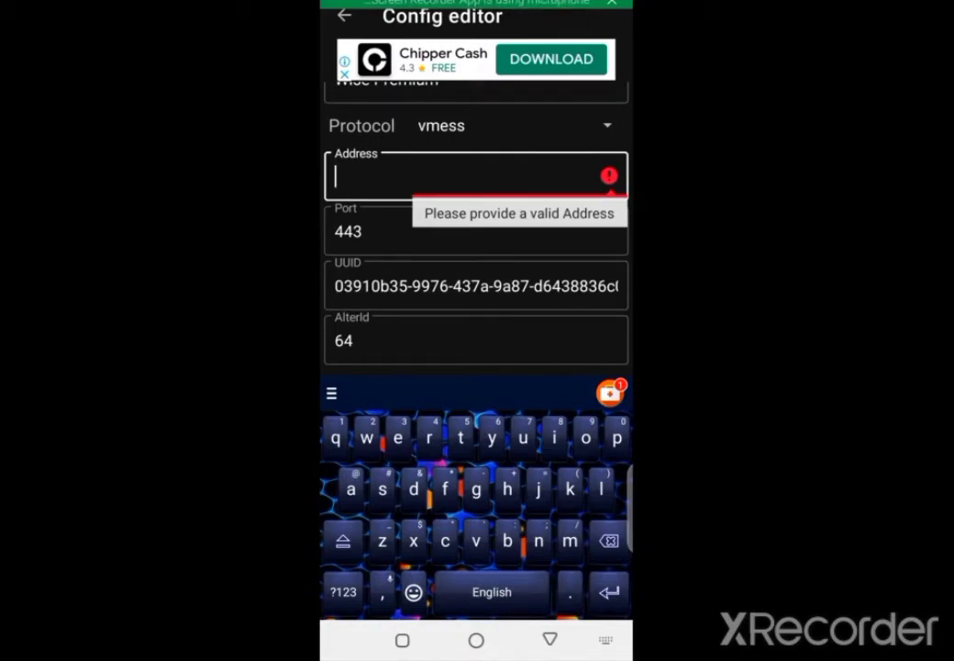
left_click(343, 592)
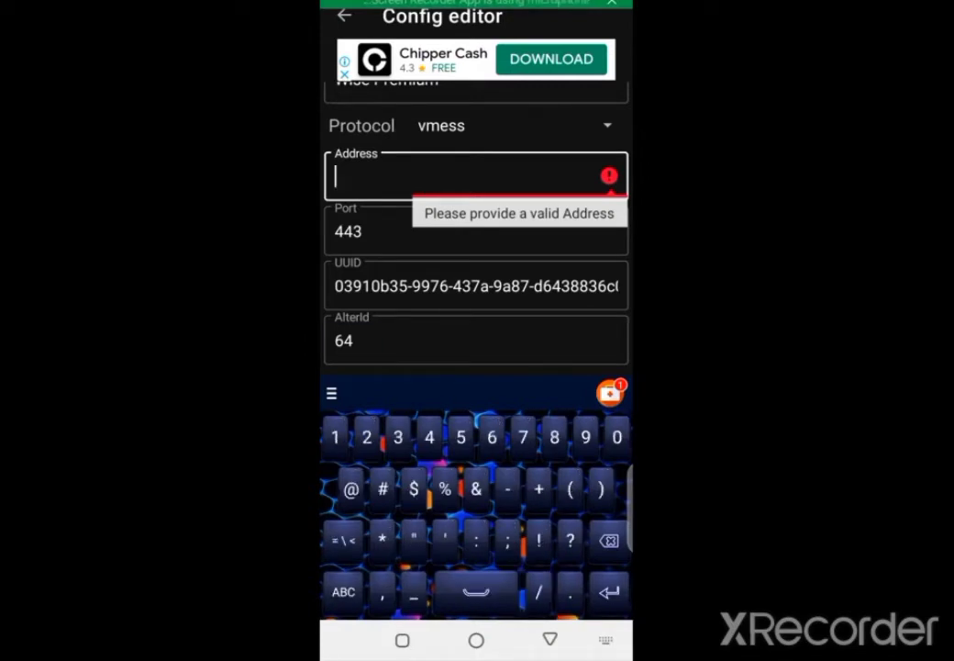
type("15")
type("6")
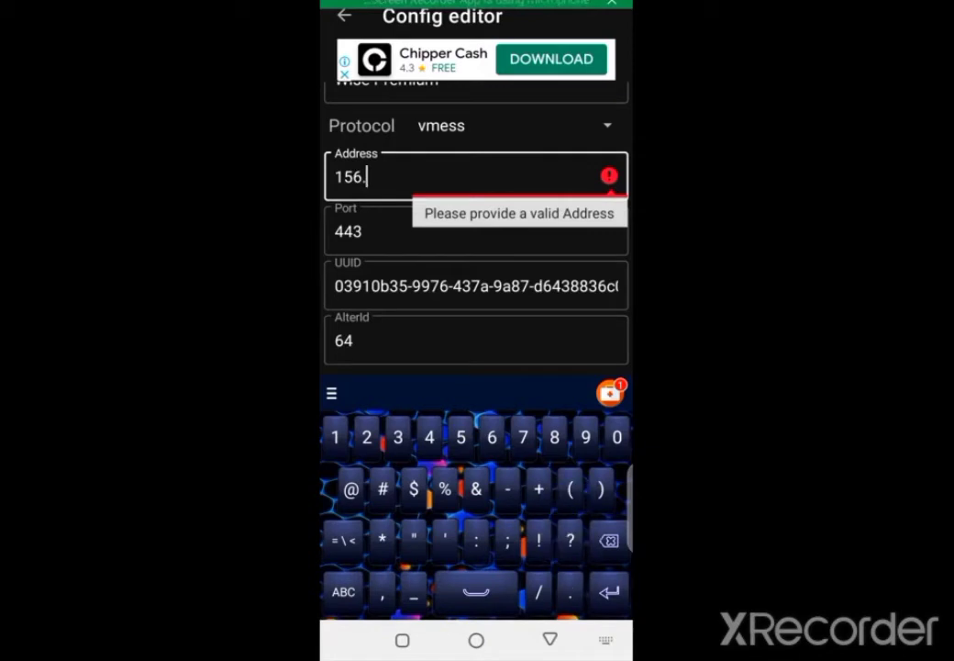
type(".7")
key("BackSpace")
type("15")
type("4")
type(".7")
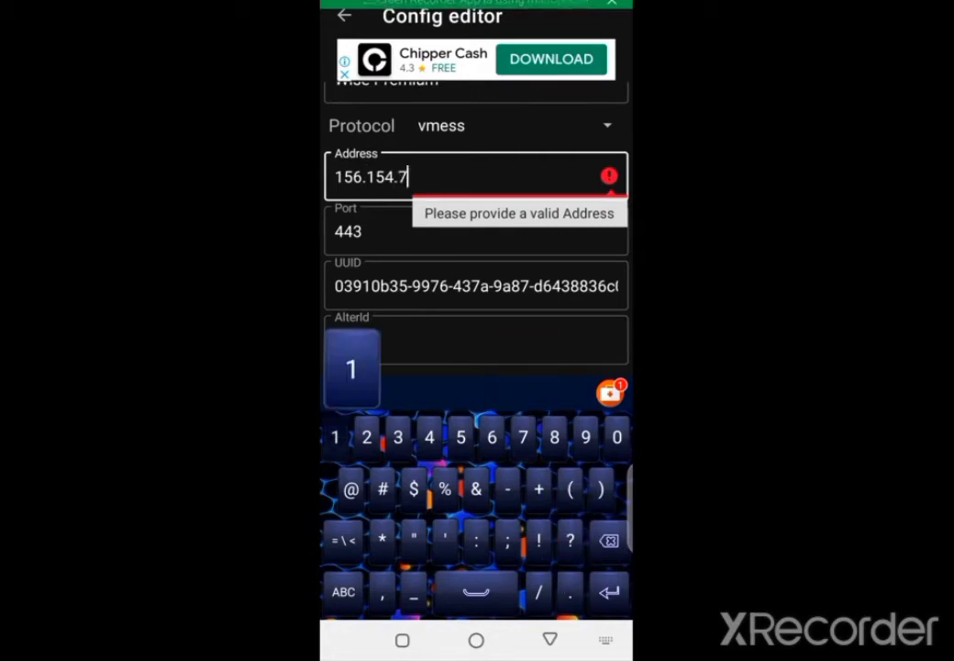
type("1.1")
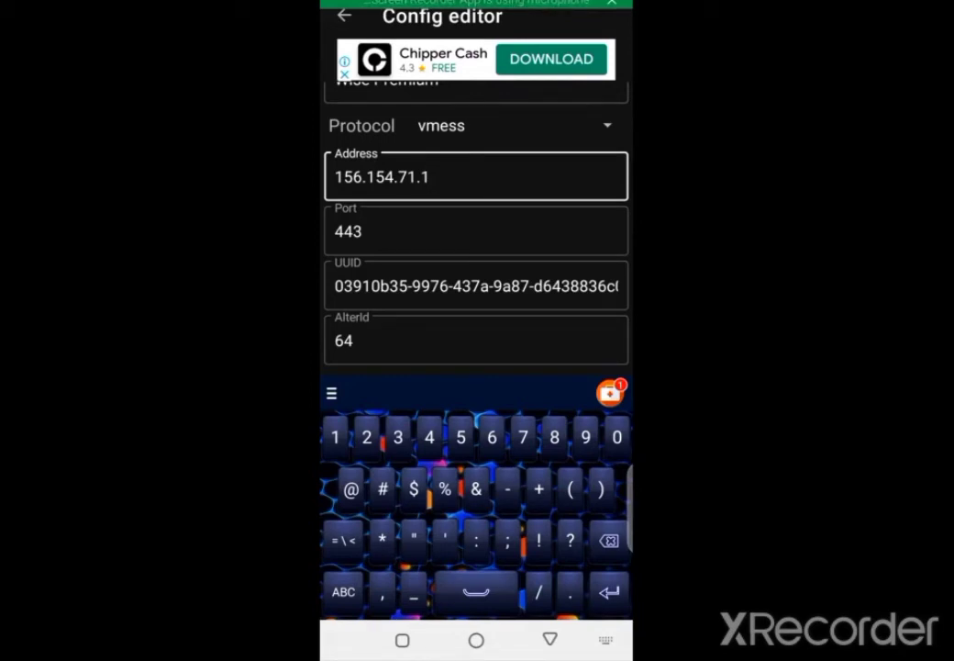
Step: Change AlterId from 64 to 0
scroll(476, 230, "down", 2)
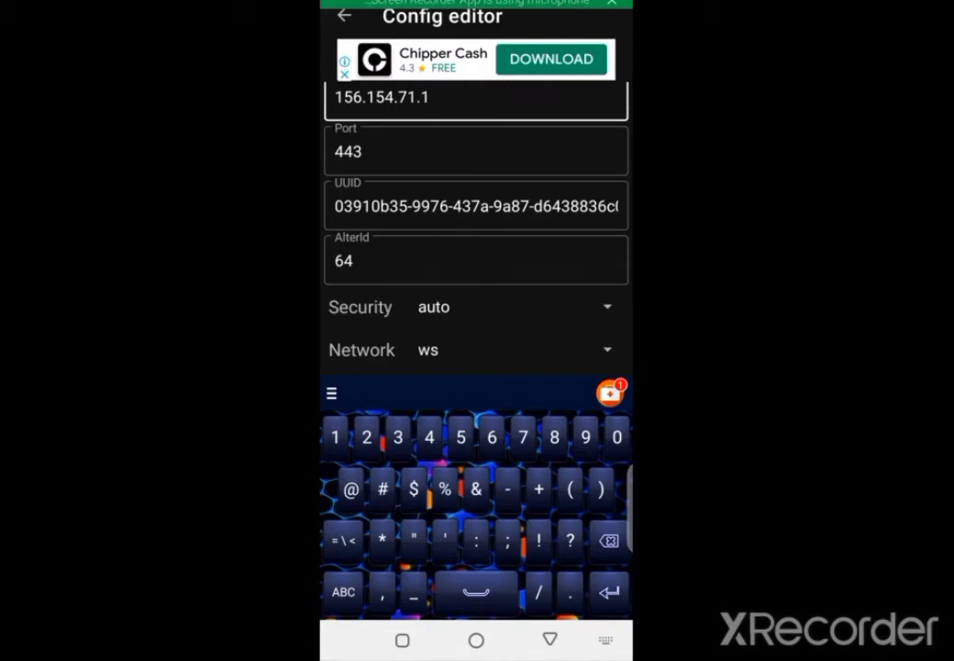
scroll(477, 229, "down", 2)
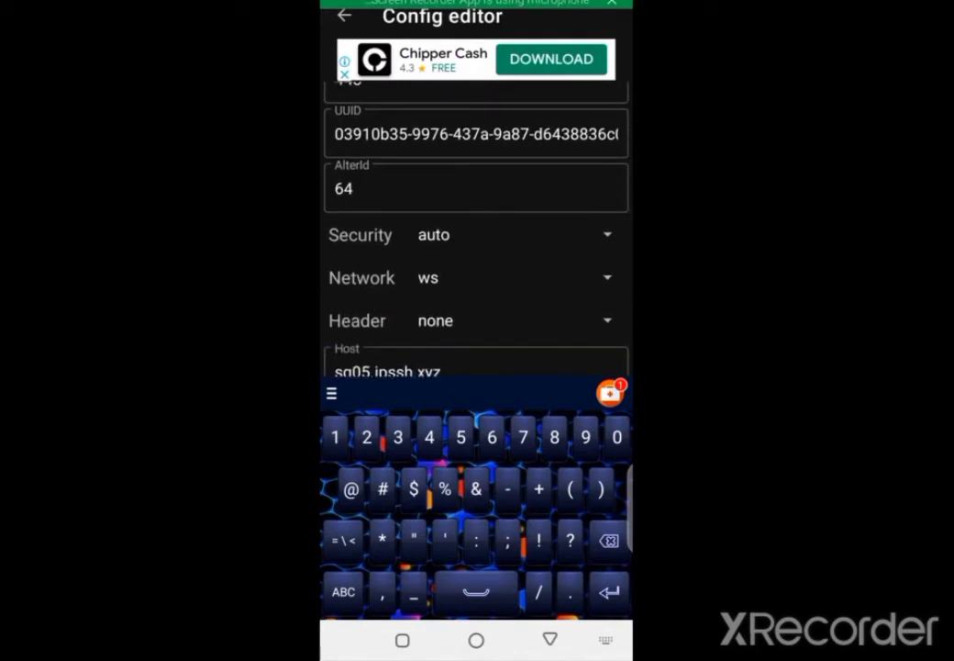
left_click(476, 188)
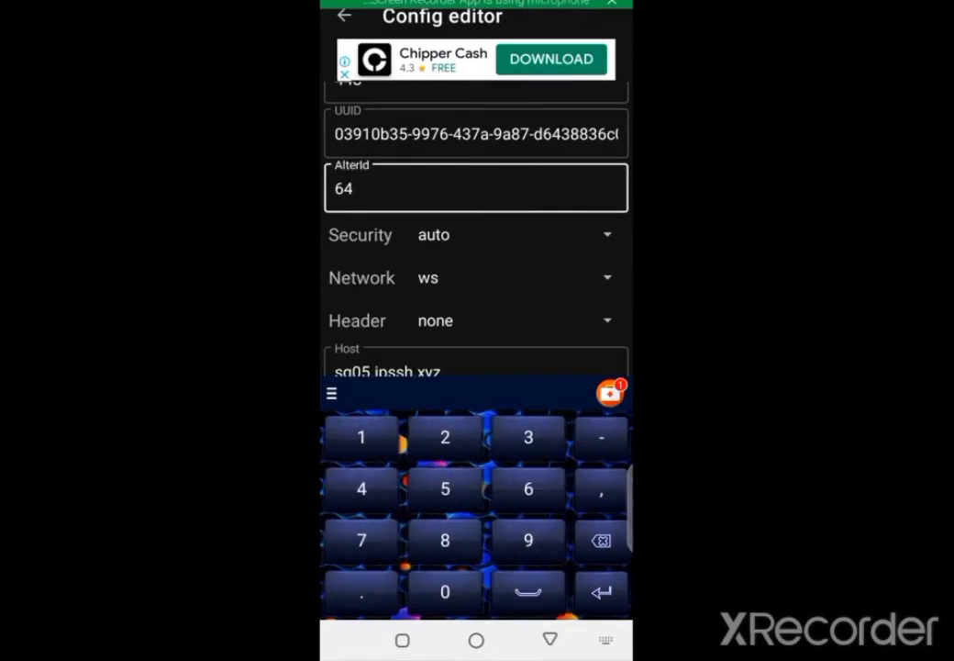
key("BackSpace")
key("BackSpace")
type("0")
scroll(476, 229, "down", 5)
scroll(476, 229, "down", 1)
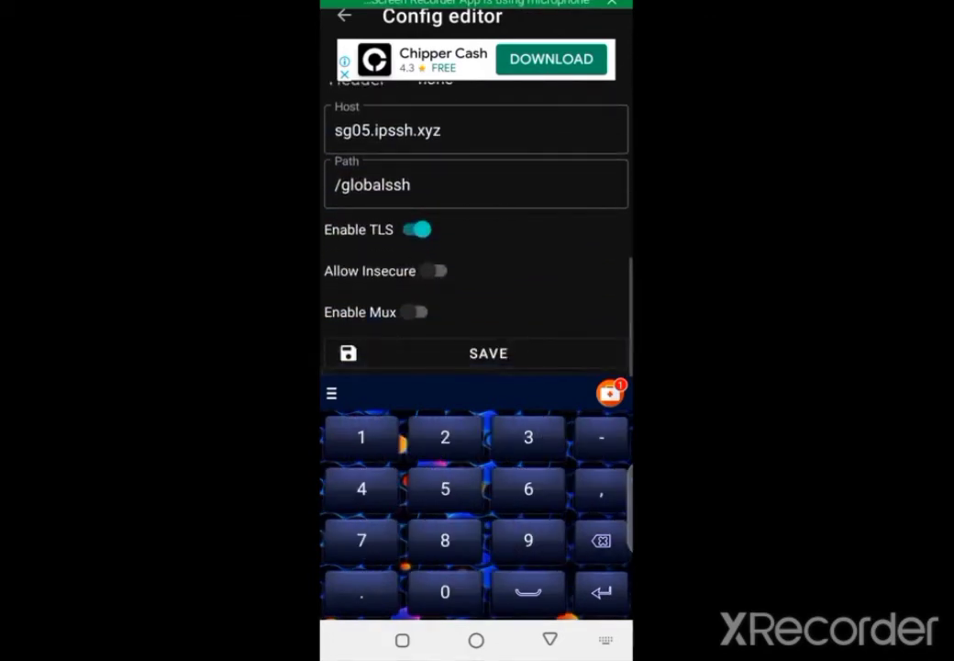
Step: Save the Wise Premium config, select it and connect
left_click(488, 353)
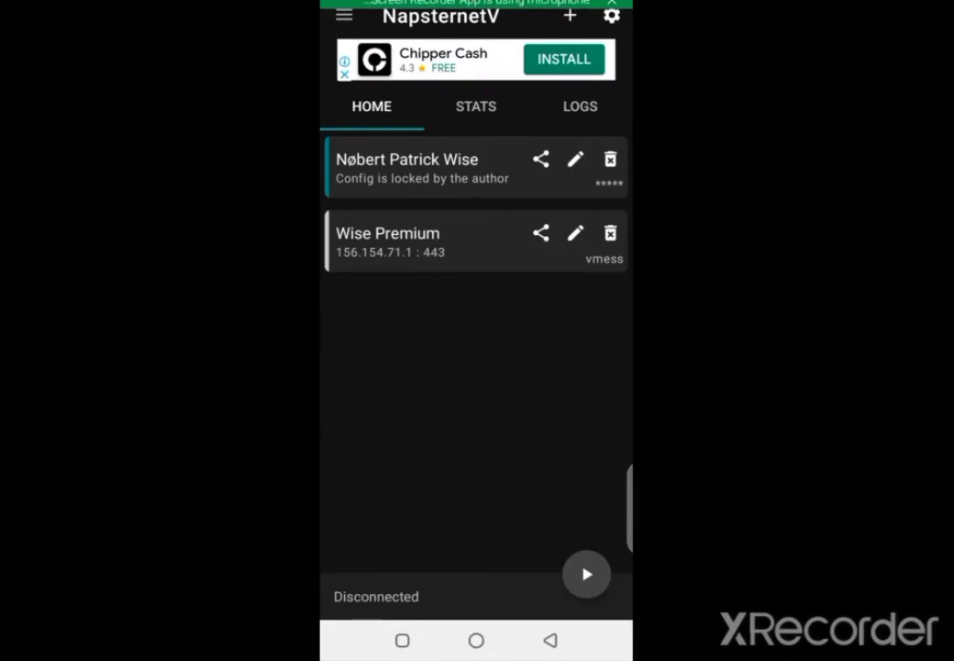
left_click(413, 241)
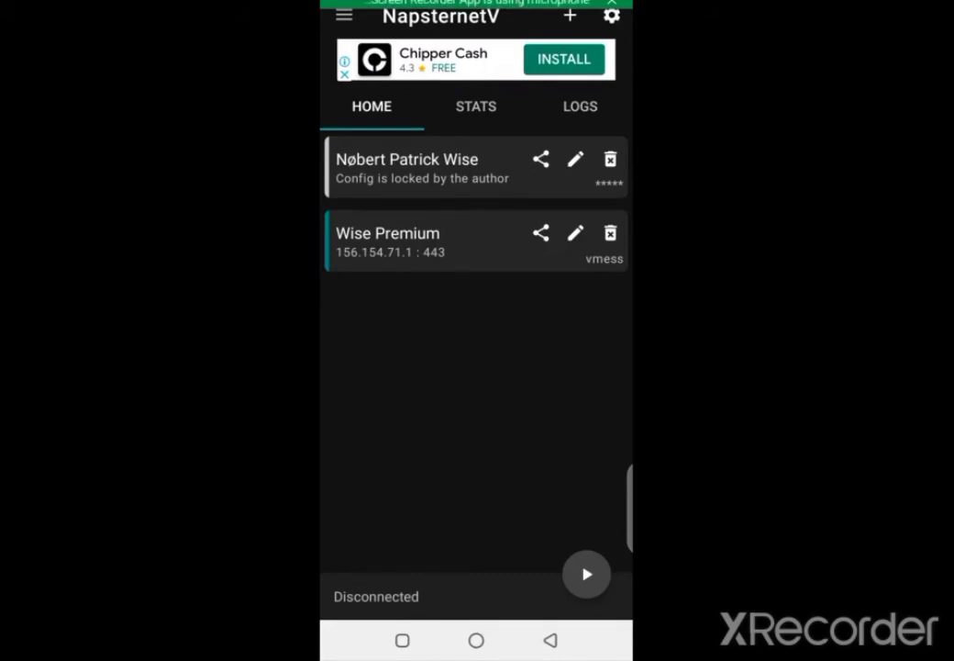
left_click(586, 574)
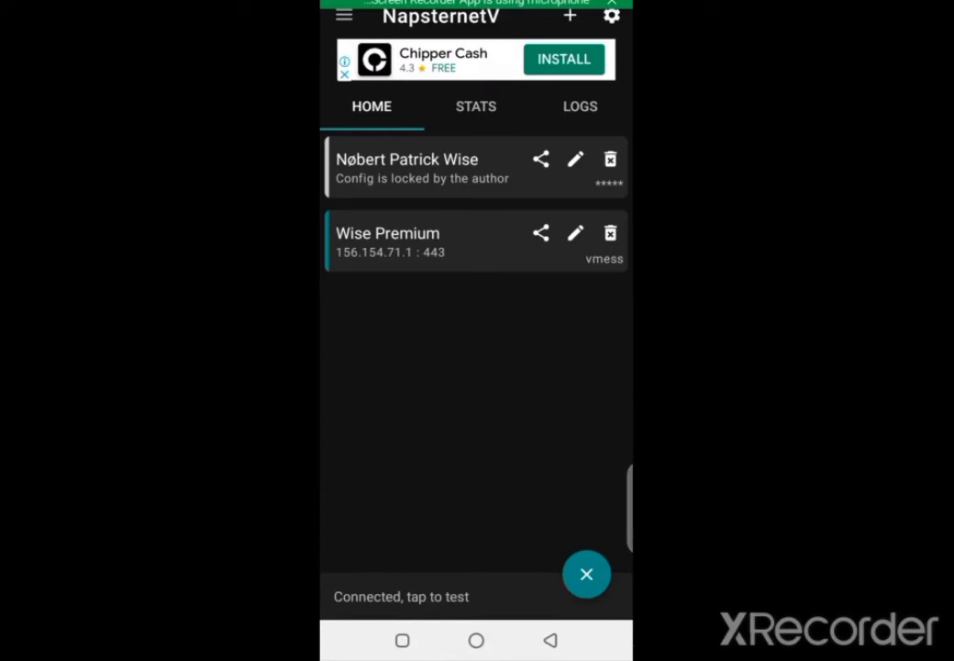
Step: Check uplink and downlink traffic on the STATS tab, ending back on HOME
left_click(477, 107)
left_click(372, 106)
left_click(477, 106)
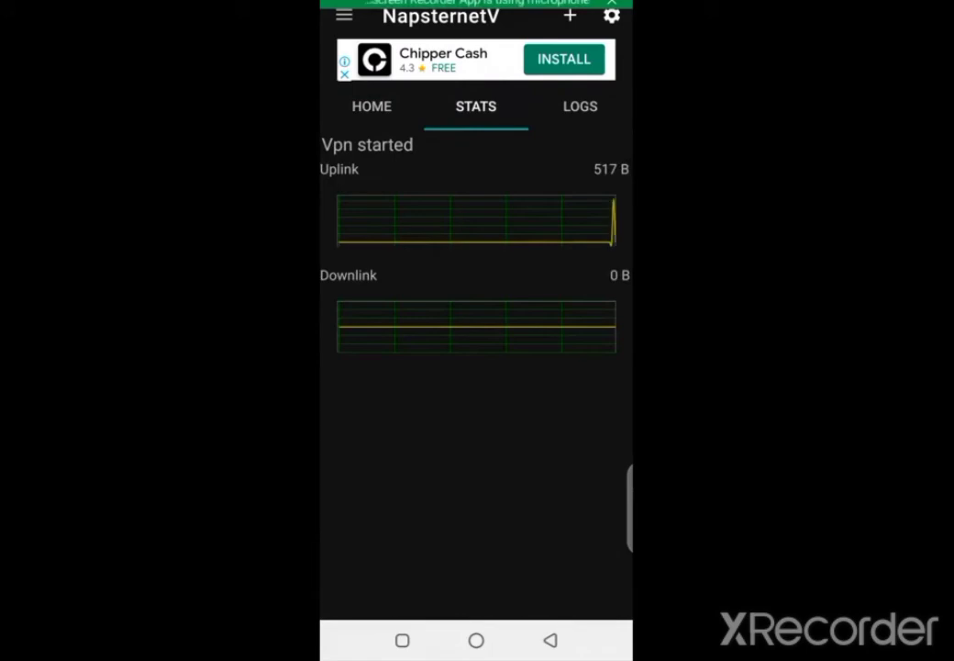
left_click(372, 106)
left_click(477, 106)
left_click(372, 107)
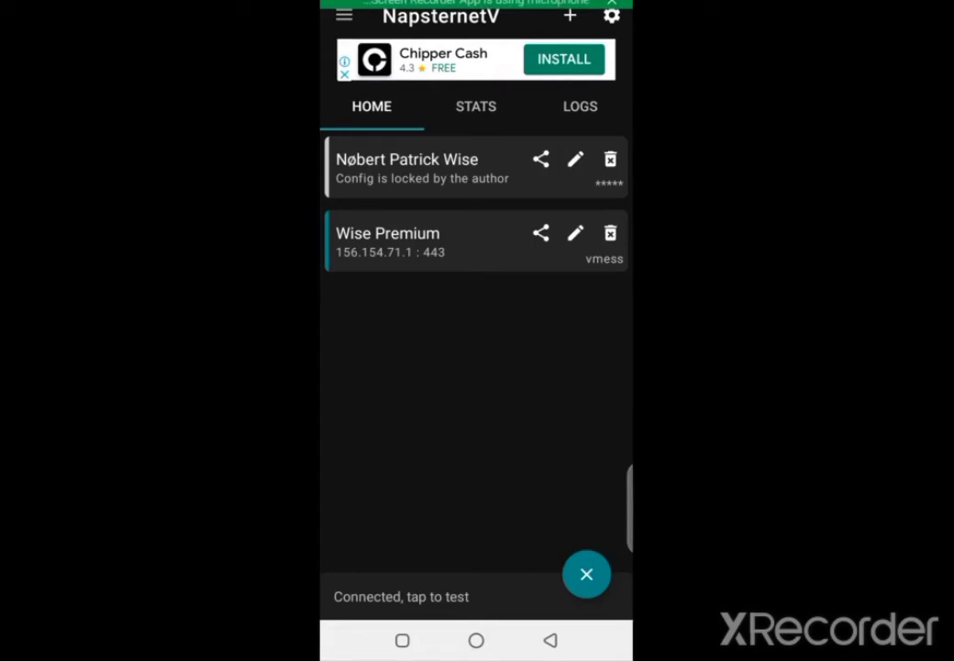
Step: Stop the tunnel, then export Wise Premium as an npv file with 'Lock config and prevent editing' ticked
left_click(586, 575)
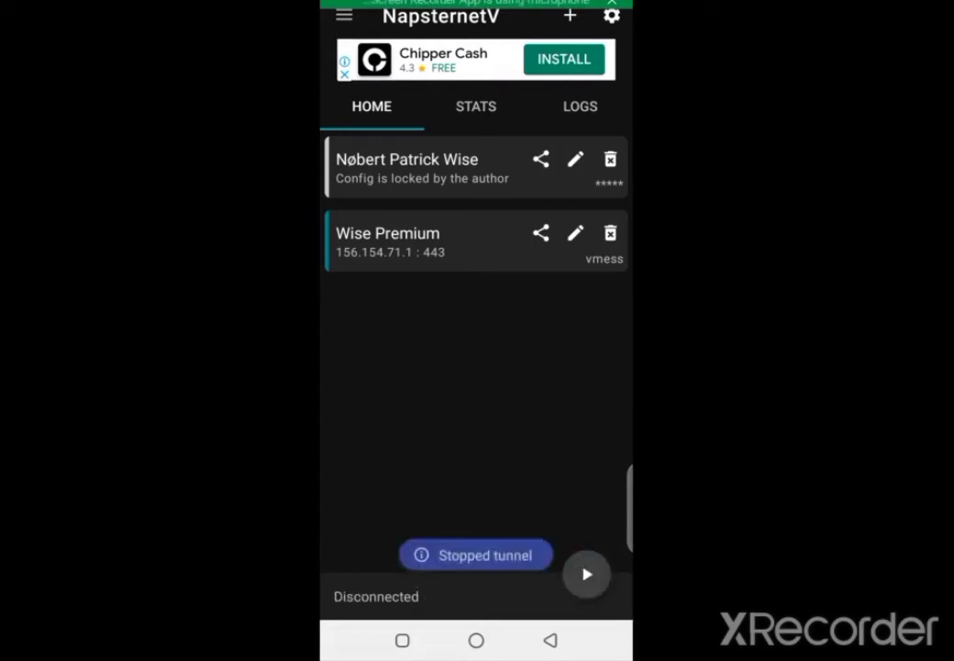
left_click(541, 233)
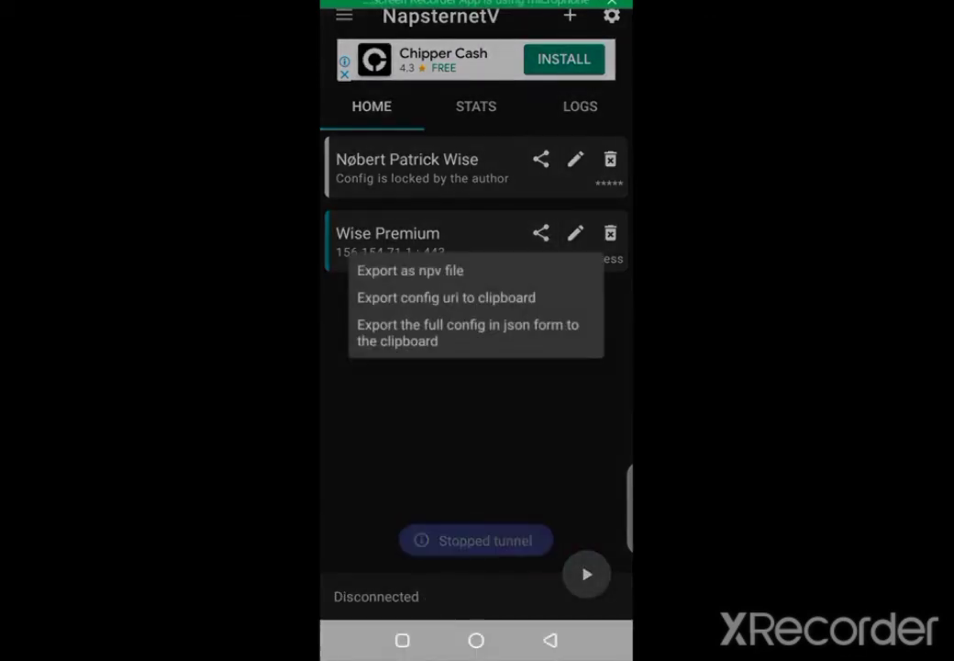
left_click(410, 271)
left_click(338, 114)
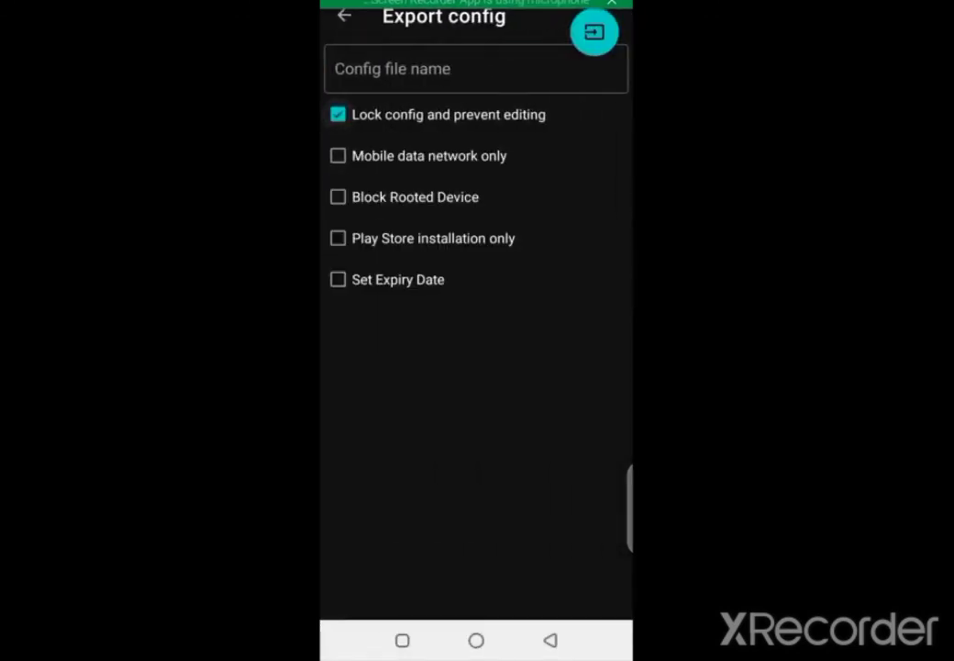